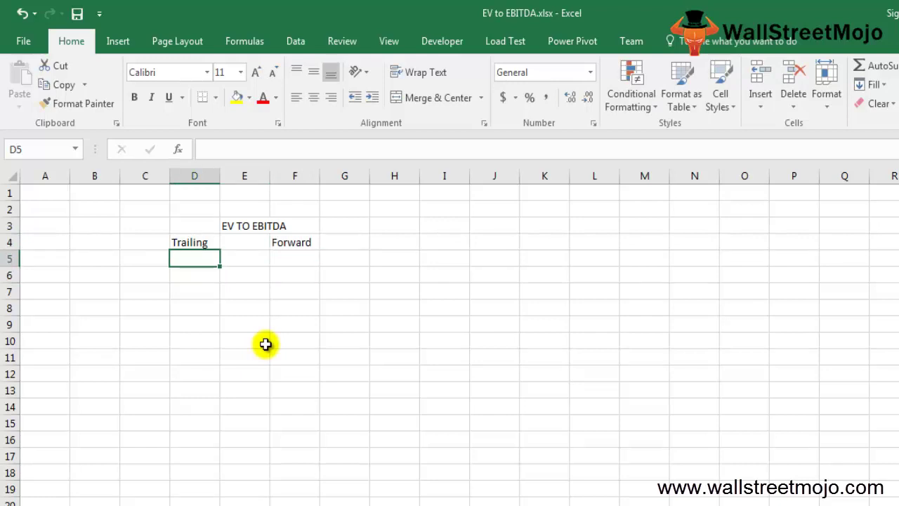
# - Enter the label EV / EBITDA in cell D5, directly below the Trailing heading
pyautogui.press('Up')
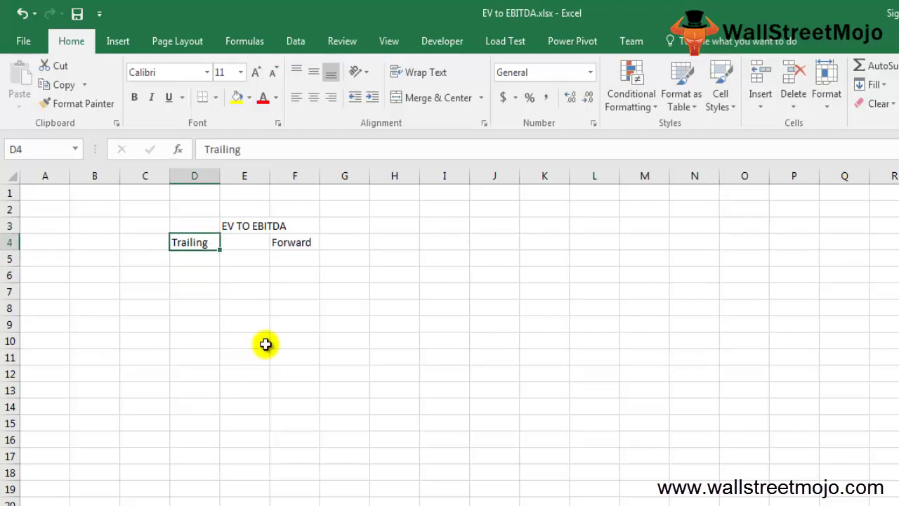
pyautogui.press('Down')
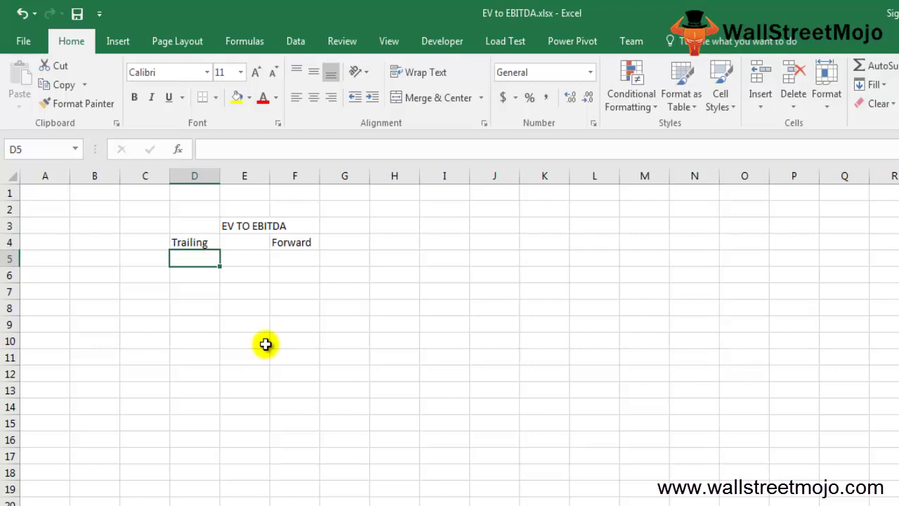
pyautogui.write('EV / EBITDA')
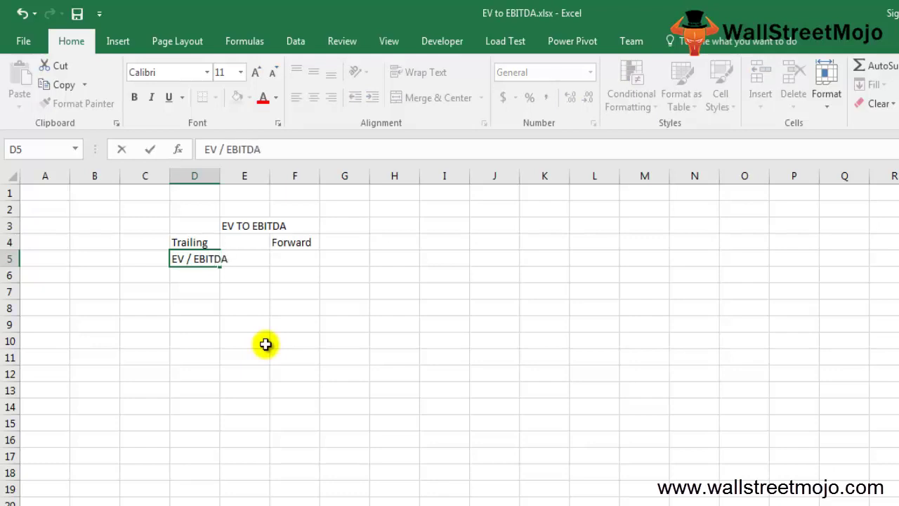
pyautogui.press('Return')
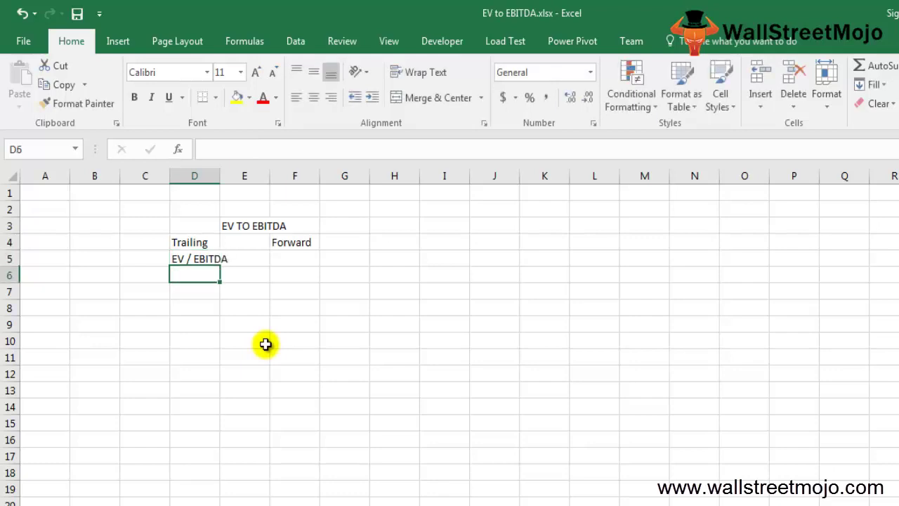
# - Enter the label Previous in cell D6, correcting its spelling
pyautogui.write('Prevui')
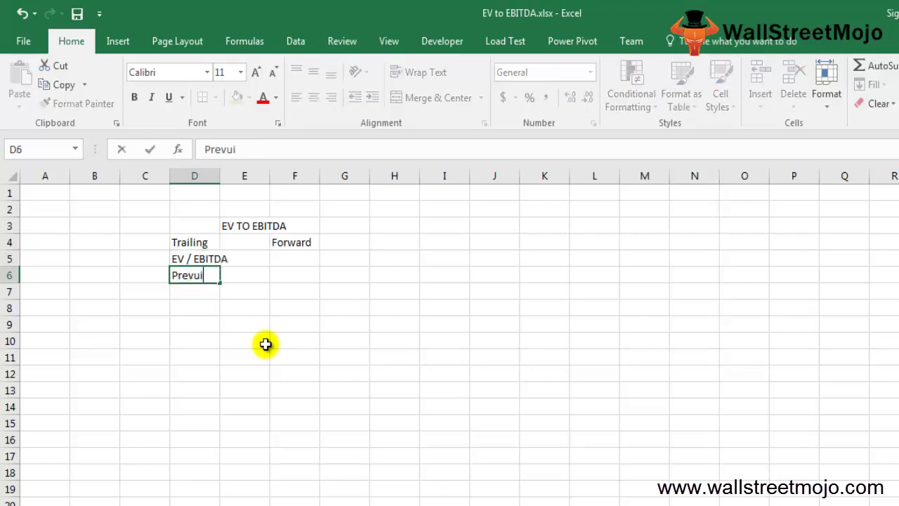
pyautogui.write('ous')
pyautogui.press('Return')
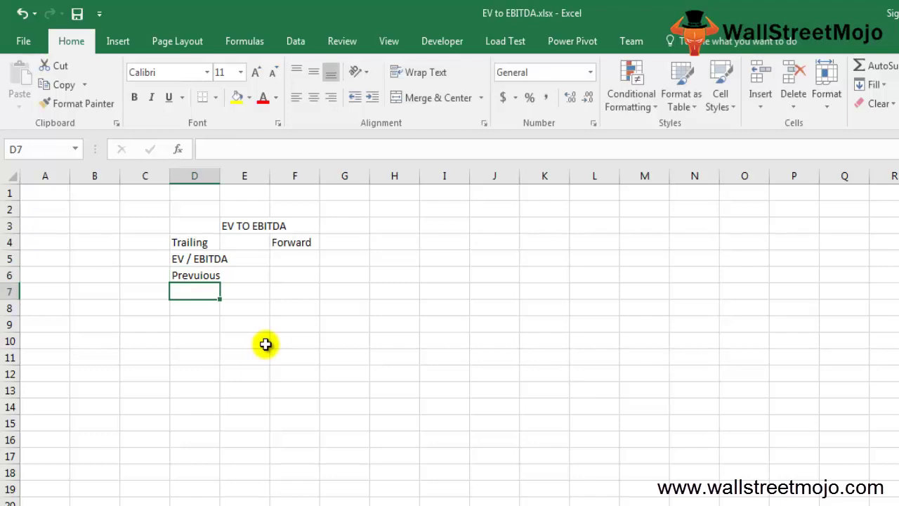
pyautogui.press('Up')
pyautogui.press('F2')
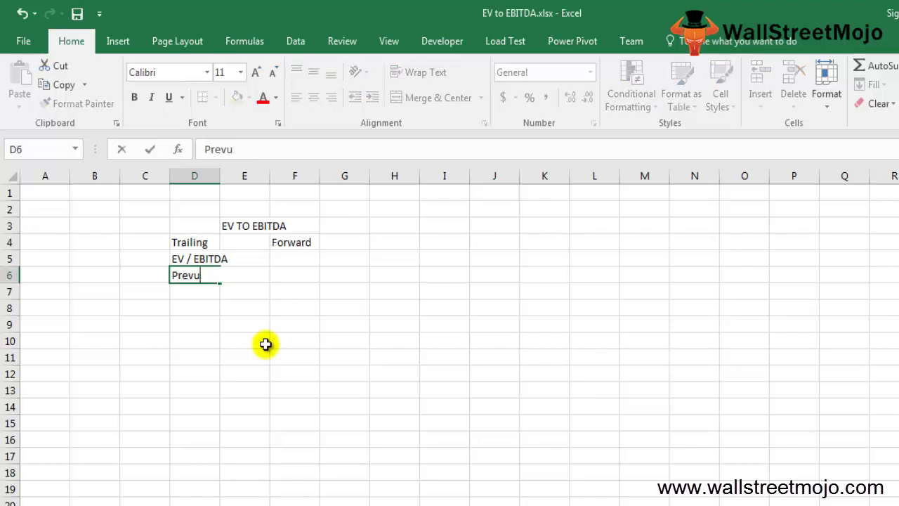
pyautogui.press('Tab')
# - Enter the label Next 12 m in cell F5, directly below the Forward heading
pyautogui.press('Up')
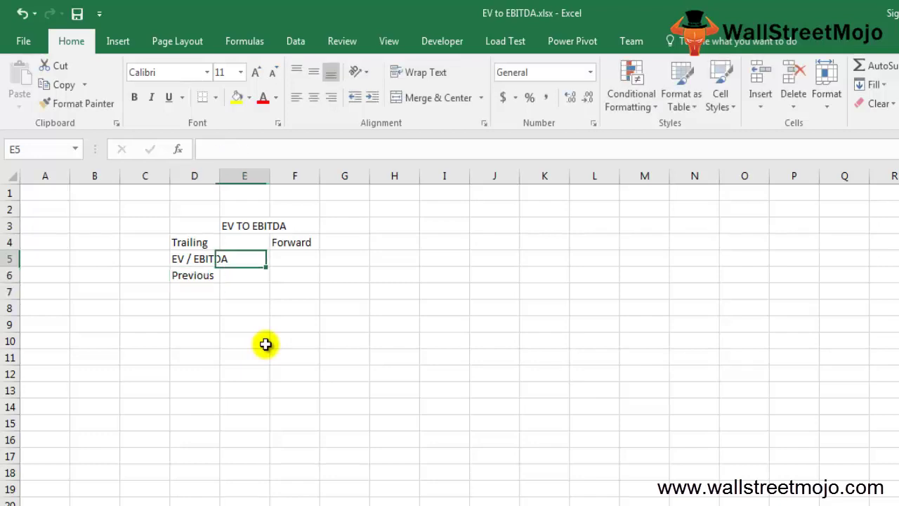
pyautogui.press('Right')
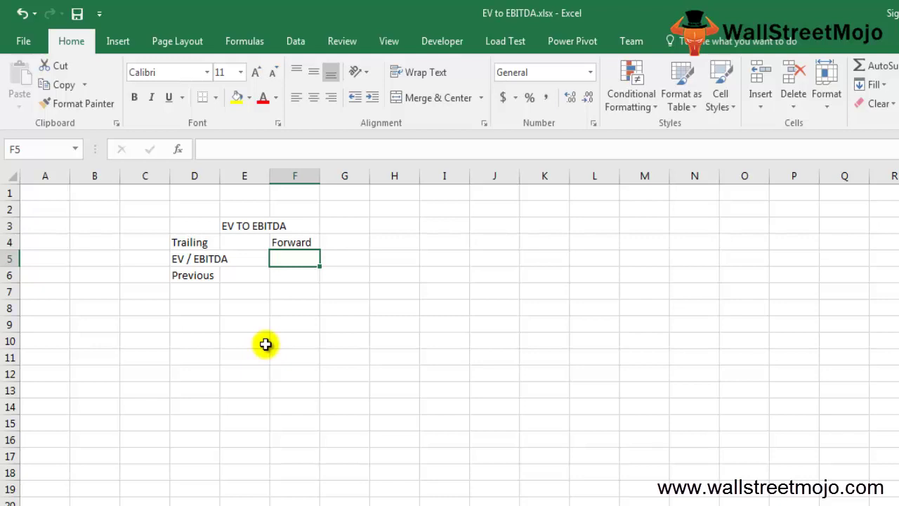
pyautogui.write('Next 12 m')
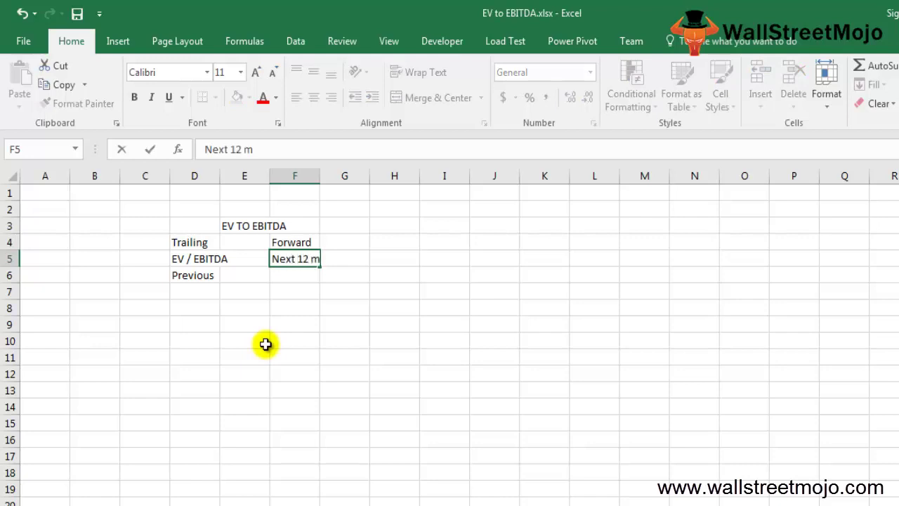
pyautogui.press('Return')
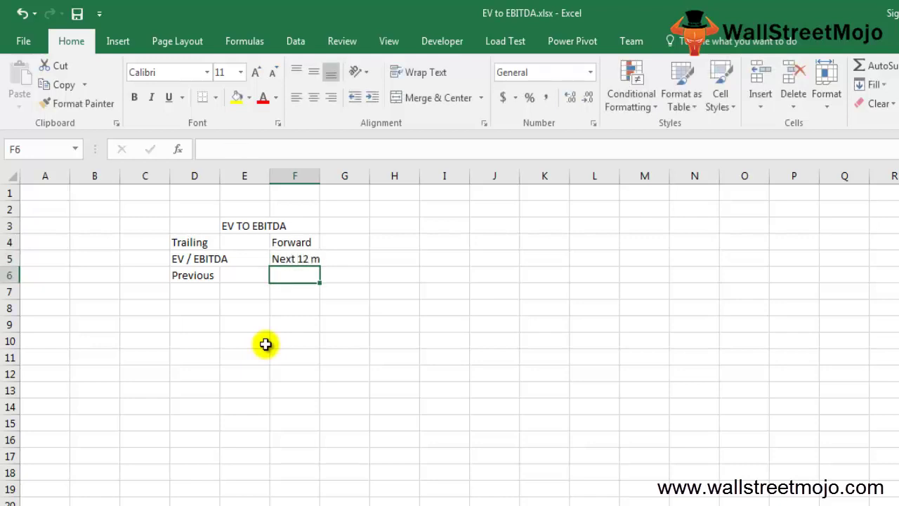
pyautogui.press('Left')
pyautogui.press('Left')
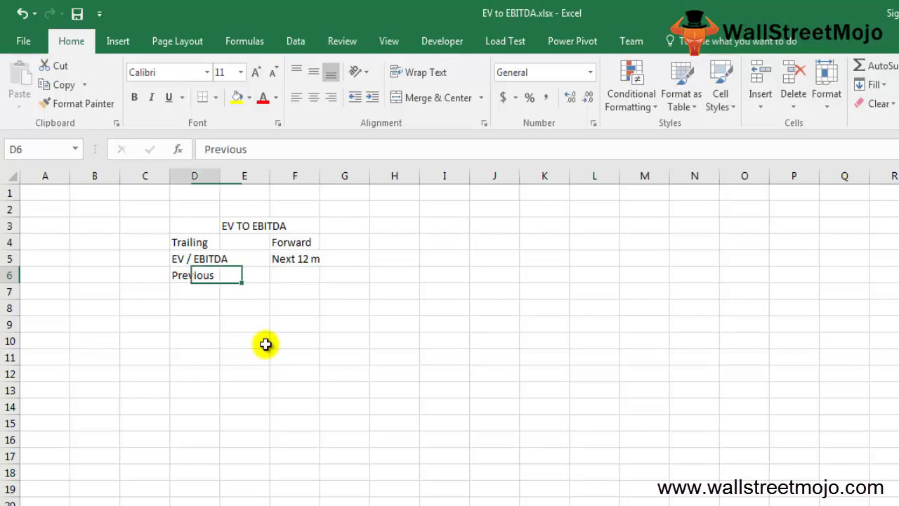
pyautogui.press('Up')
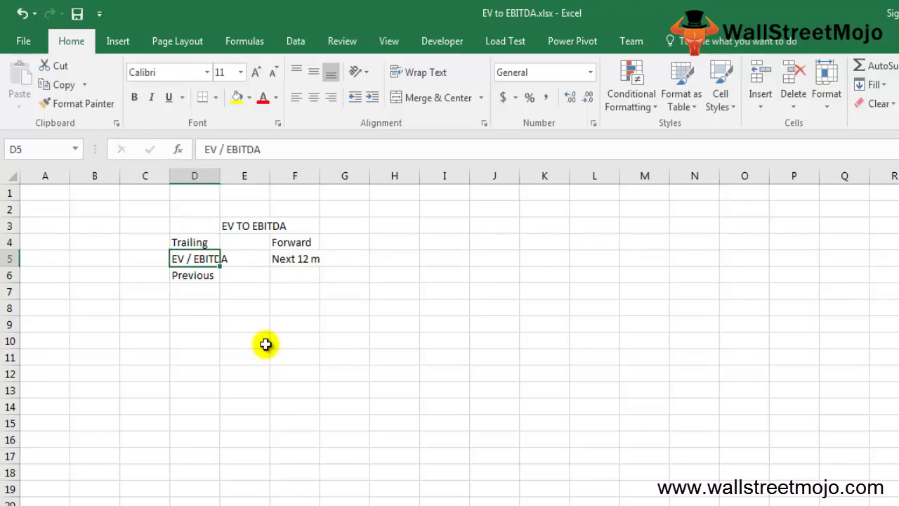
pyautogui.press('Up')
pyautogui.press('Down')
pyautogui.press('Down')
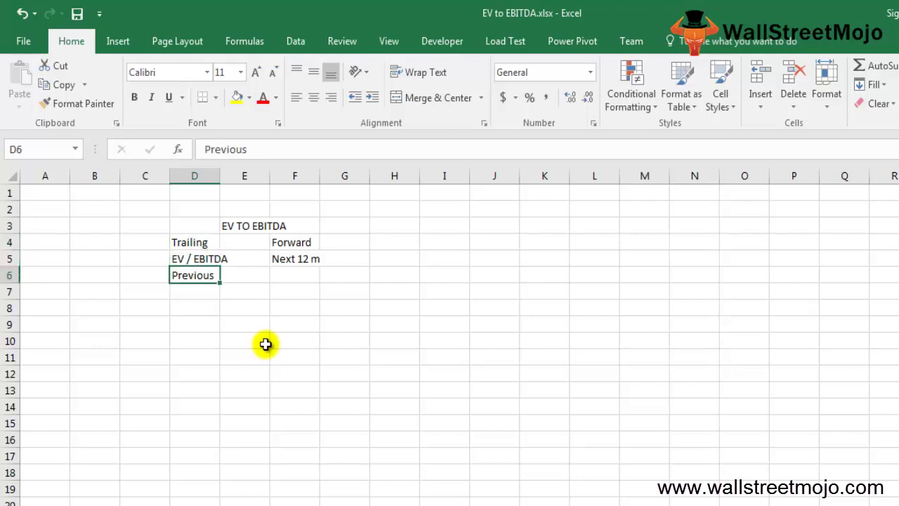
pyautogui.press('Right')
pyautogui.press('Right')
pyautogui.hotkey('shift', 'Up')
pyautogui.hotkey('shift', 'Up')
pyautogui.hotkey('shift', 'Up')
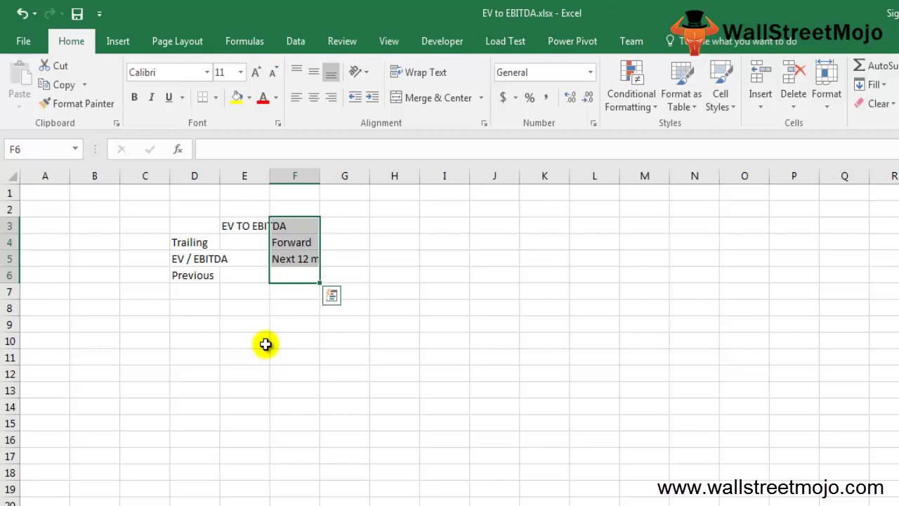
# - Enter the trailing multiple 29.58x in cell D9 of the Trailing column
pyautogui.press('Down')
pyautogui.press('Down')
pyautogui.press('Down')
pyautogui.press('Left')
pyautogui.press('Left')
pyautogui.press('Left')
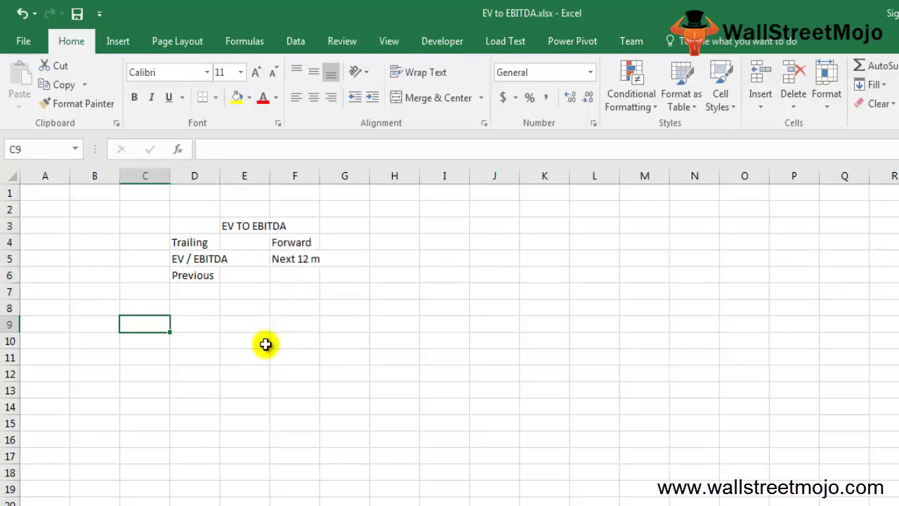
pyautogui.press('Up')
pyautogui.press('Right')
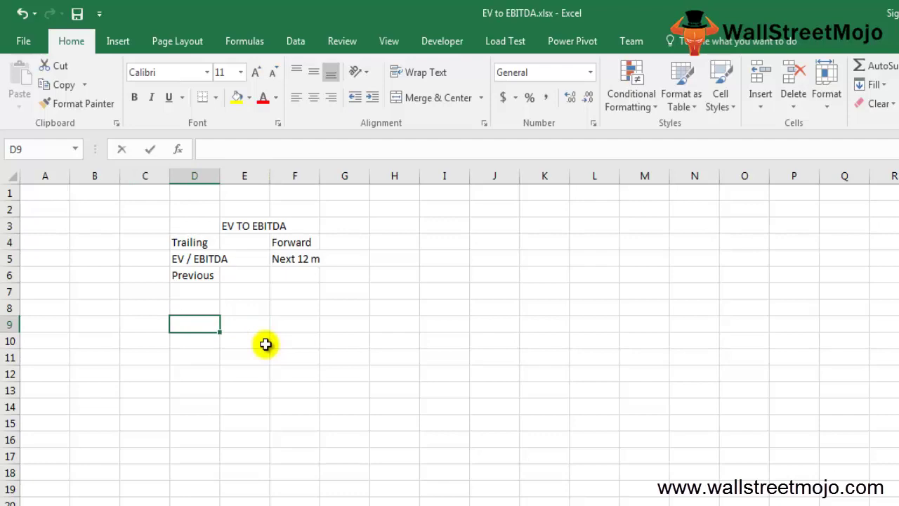
pyautogui.write('29.58x')
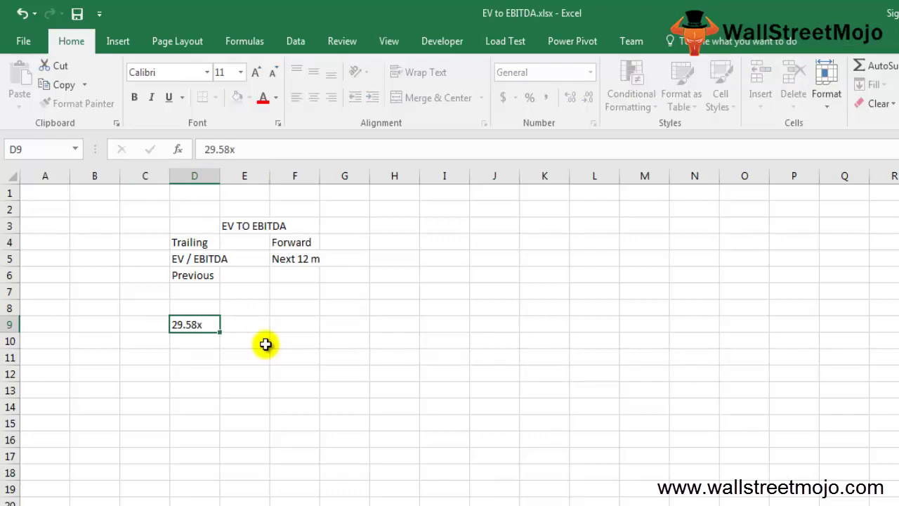
pyautogui.press('Return')
# - Enter the forward multiple 22.76x in cell F9 of the Forward column
pyautogui.press('Up')
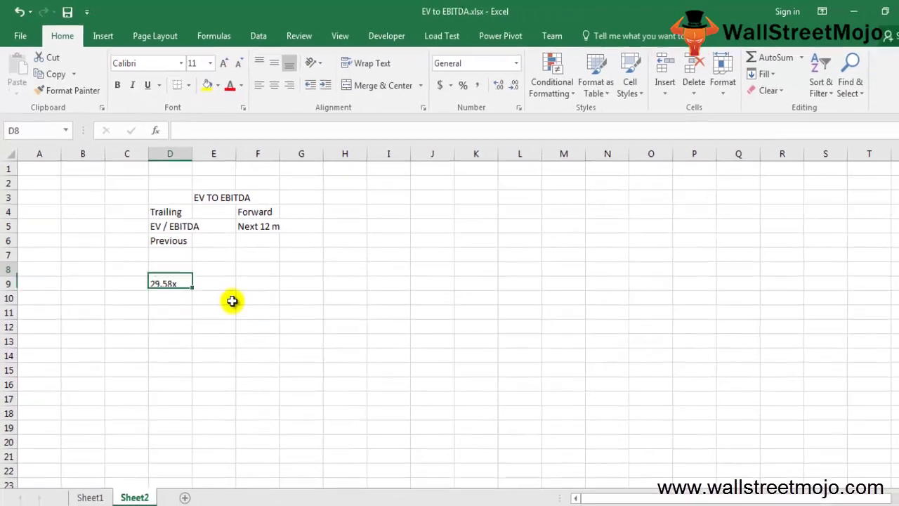
pyautogui.press('Right')
pyautogui.press('Right')
pyautogui.write('2')
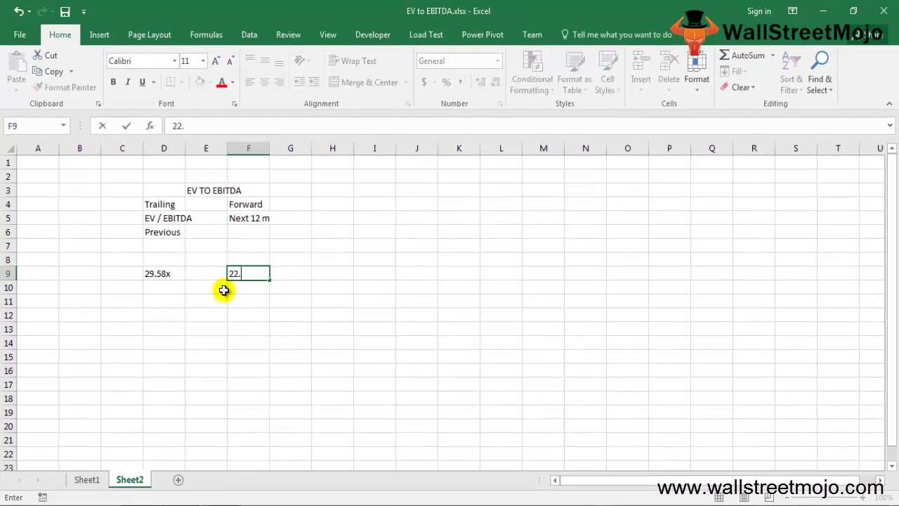
pyautogui.write('2.76x')
pyautogui.press('Return')
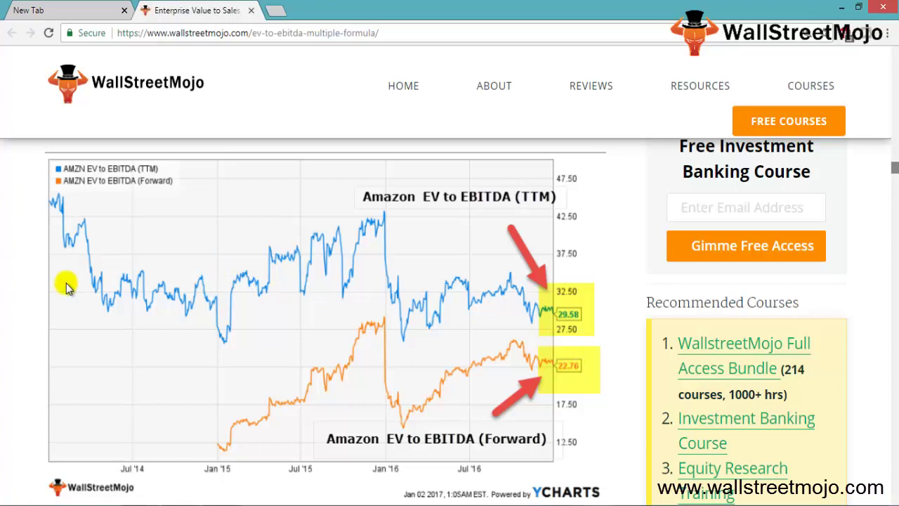
# - In the browser article, read the trailing and forward EV to EBITDA section, including the comparable table and the enterprise value and market capitalization formulas
pyautogui.scroll(5, 67, 286)
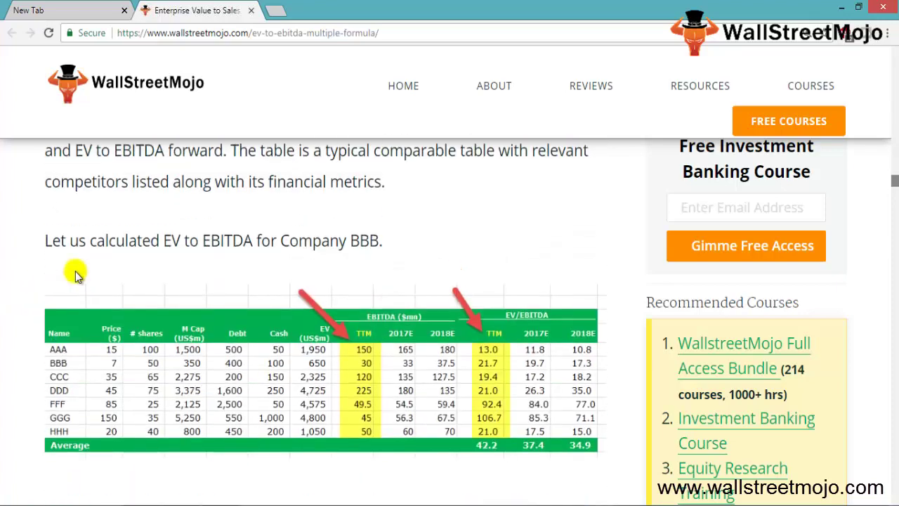
pyautogui.scroll(2, 119, 220)
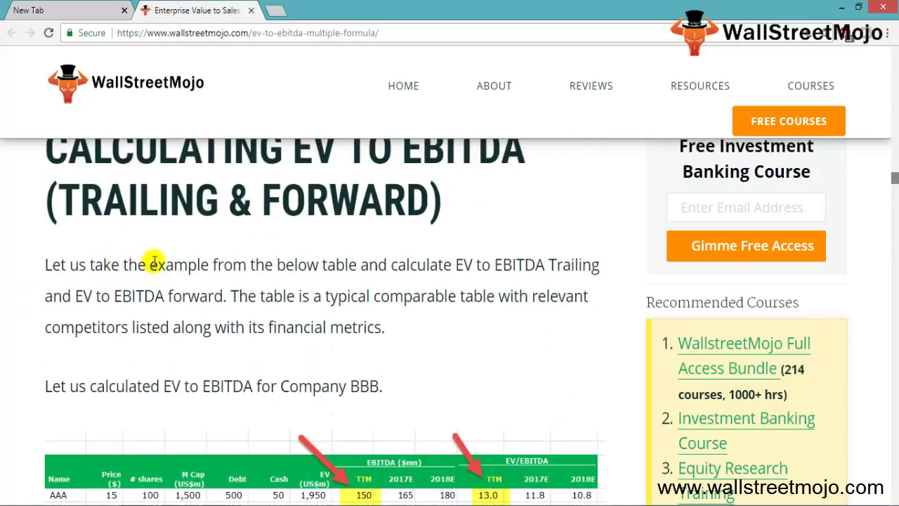
pyautogui.moveTo(150, 264); pyautogui.dragTo(256, 266)
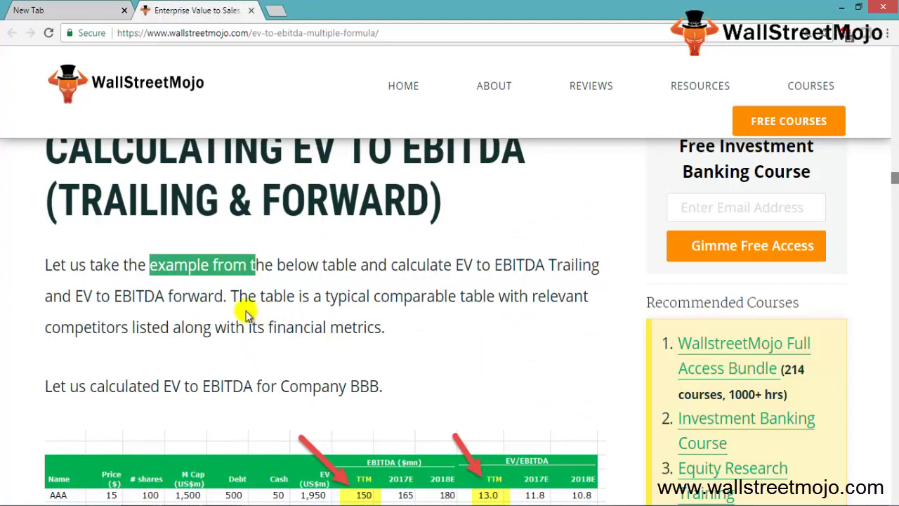
pyautogui.scroll(-2, 210, 386)
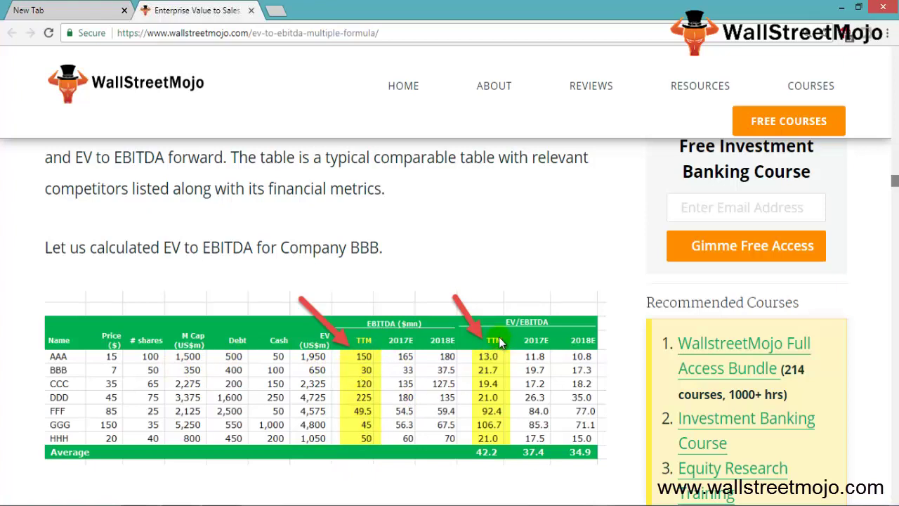
pyautogui.scroll(-4, 184, 357)
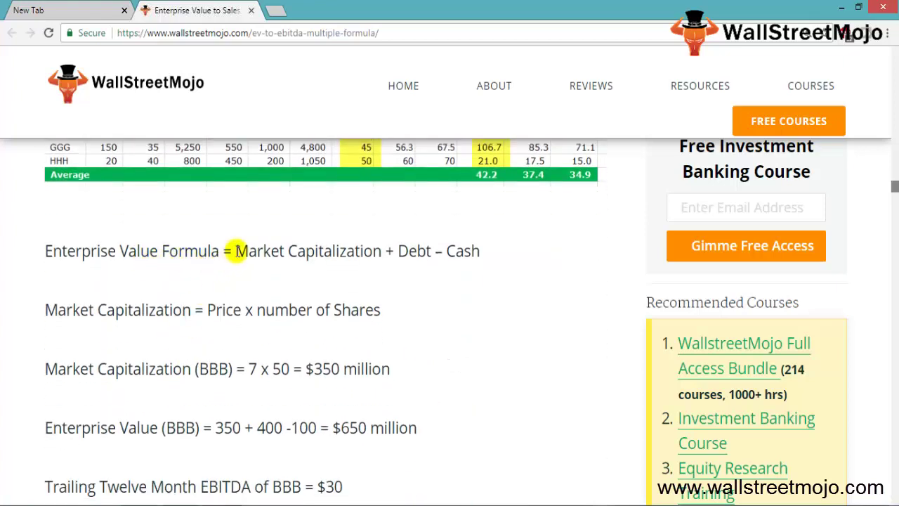
pyautogui.moveTo(236, 250); pyautogui.dragTo(455, 251)
pyautogui.click(455, 251)
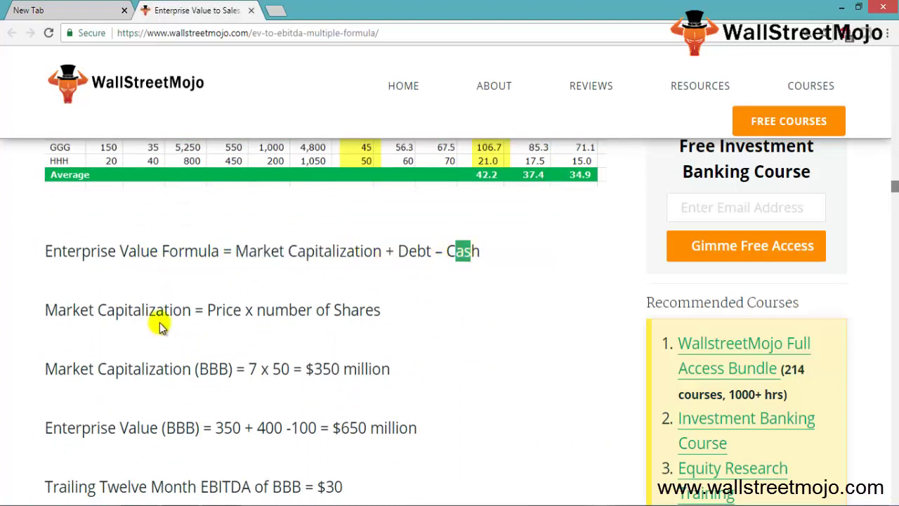
pyautogui.moveTo(206, 309); pyautogui.dragTo(375, 325)
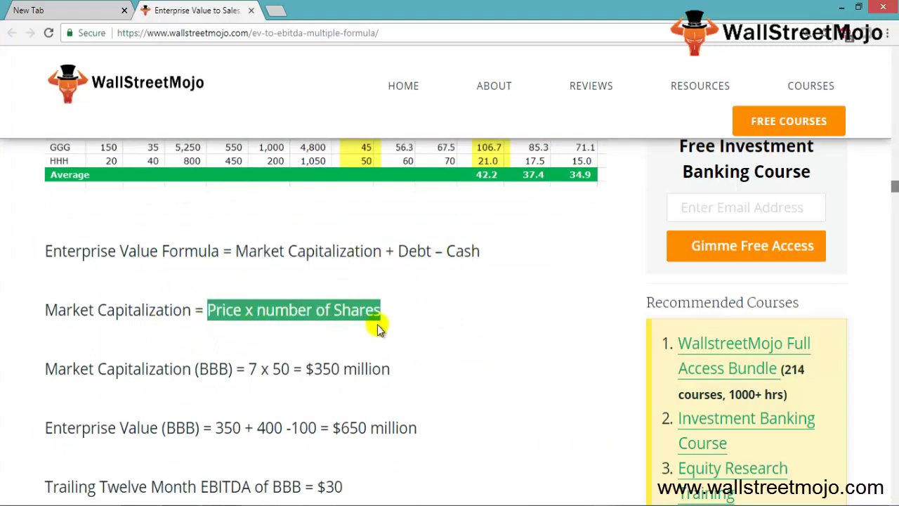
# - Check Company BBB's market capitalization and enterprise value calculations against its price, shares, debt and cash in the comparable table
pyautogui.scroll(1, 281, 354)
pyautogui.scroll(2, 163, 375)
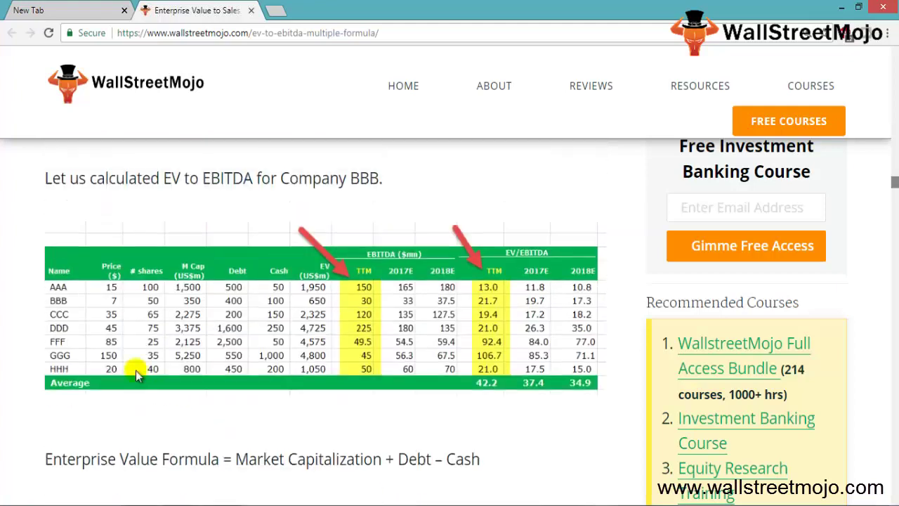
pyautogui.scroll(-1, 127, 309)
pyautogui.scroll(-2, 187, 424)
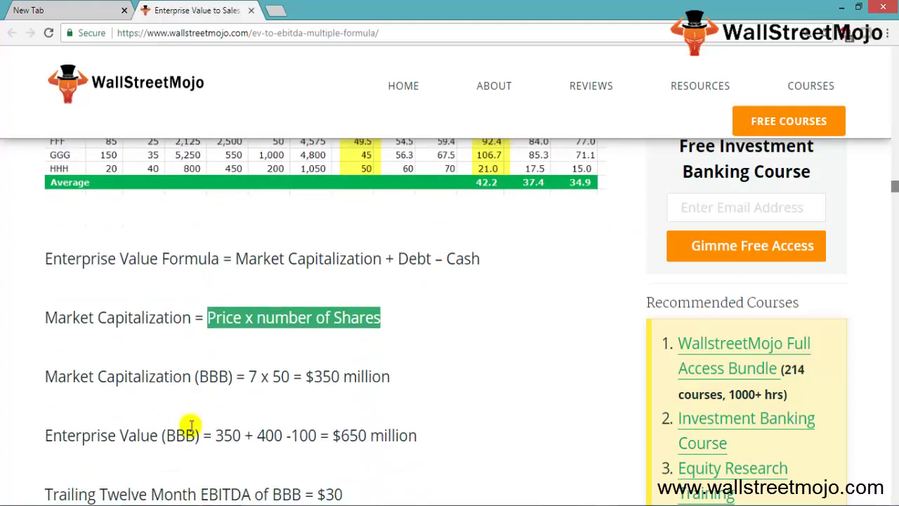
pyautogui.scroll(3, 210, 366)
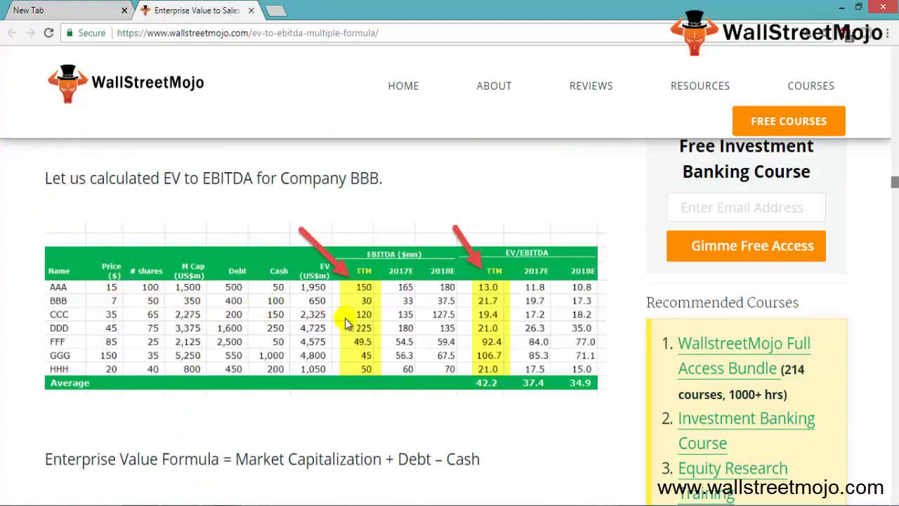
pyautogui.scroll(-1, 149, 309)
pyautogui.scroll(-4, 151, 308)
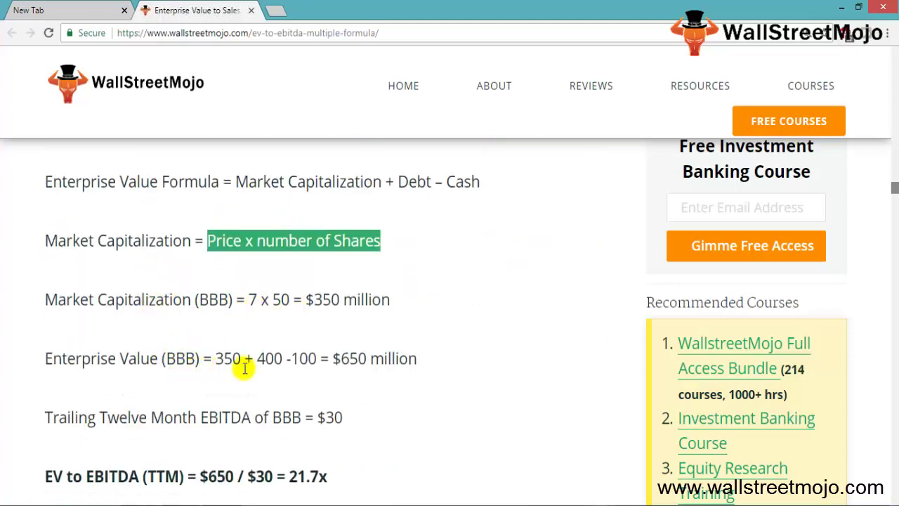
pyautogui.scroll(6, 256, 361)
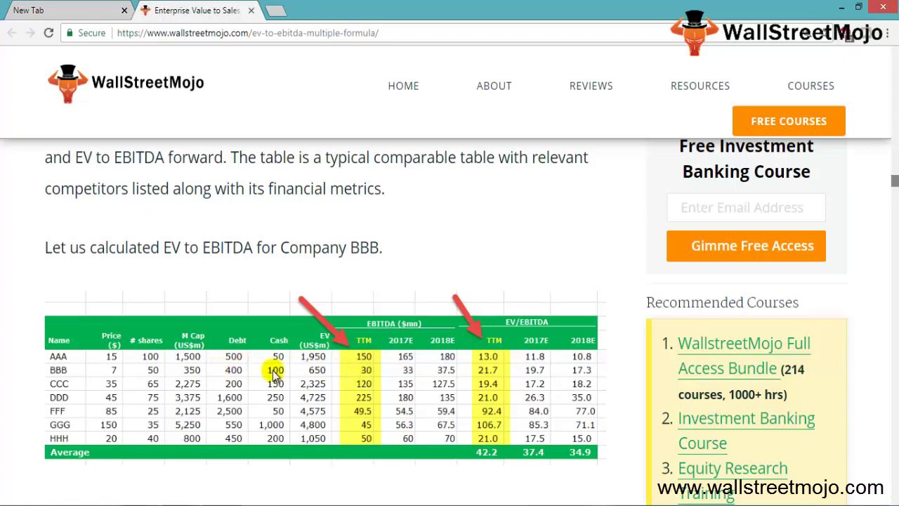
pyautogui.scroll(-4, 276, 383)
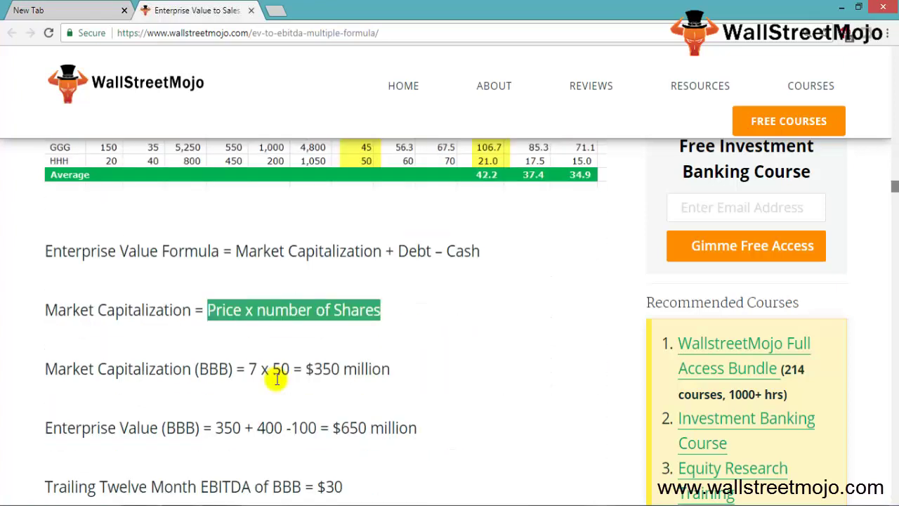
pyautogui.scroll(-1, 301, 387)
pyautogui.moveTo(320, 359); pyautogui.dragTo(408, 359)
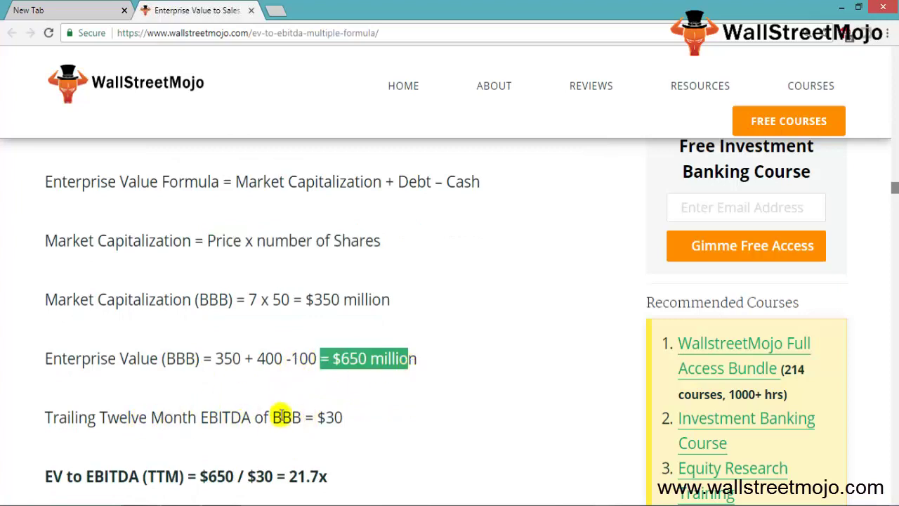
# - Check Company BBB's trailing EV to EBITDA calculation in the article against its TTM figures in the comparable table
pyautogui.scroll(1, 372, 412)
pyautogui.scroll(1, 370, 409)
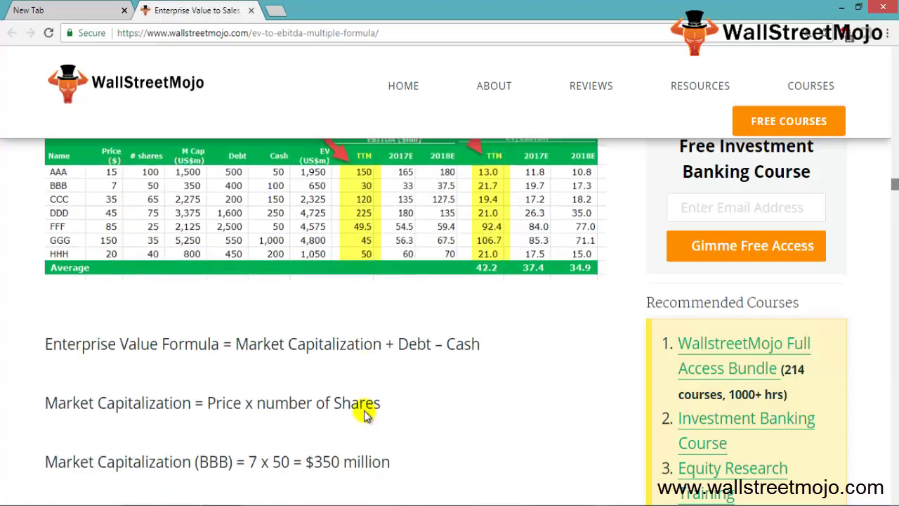
pyautogui.scroll(-1, 372, 415)
pyautogui.scroll(2, 414, 390)
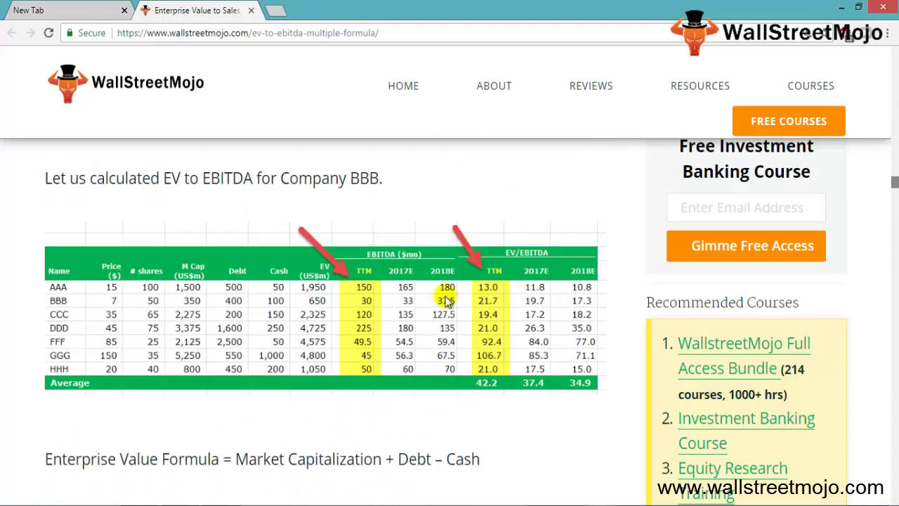
pyautogui.scroll(-6, 350, 304)
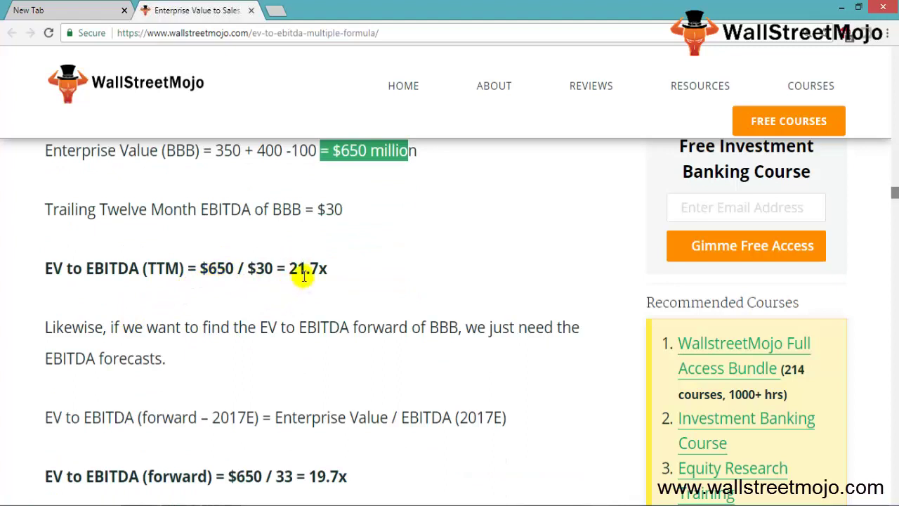
pyautogui.moveTo(285, 268); pyautogui.dragTo(364, 270)
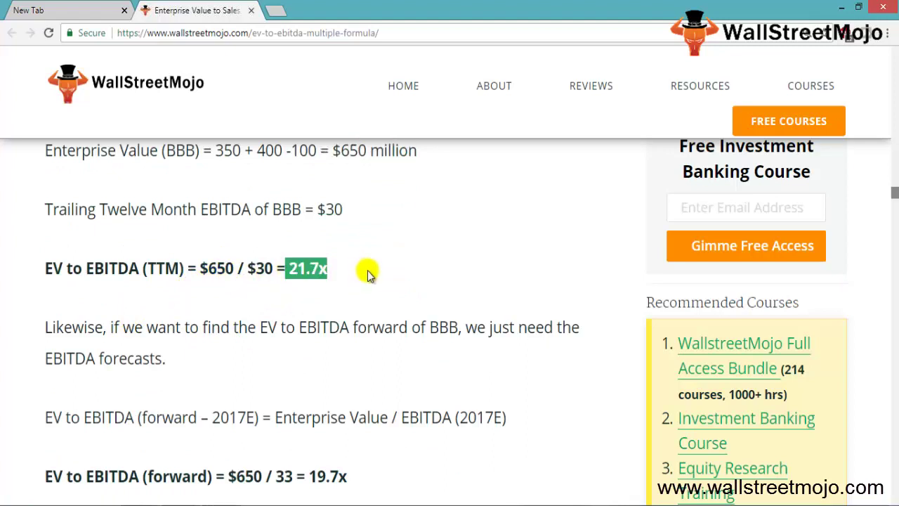
pyautogui.click(368, 273)
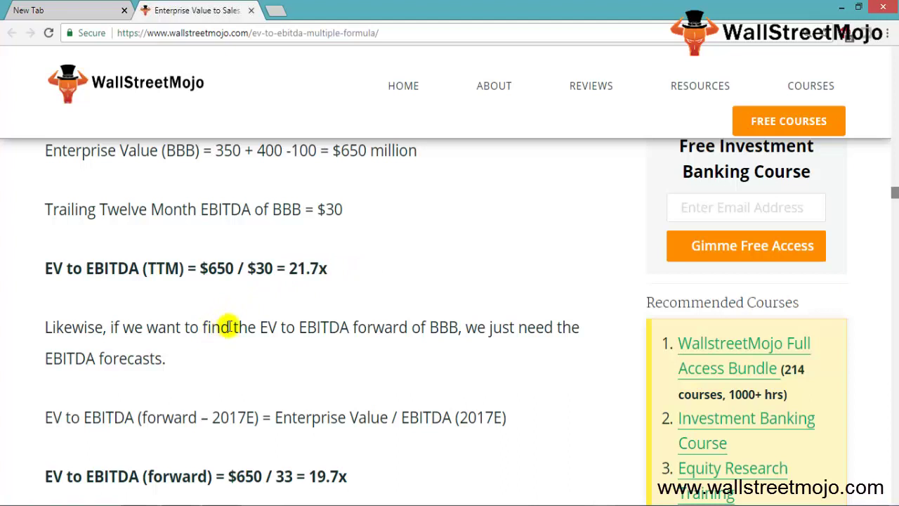
# - Check Company BBB's forward EV to EBITDA calculation in the article against its 2017E figures in the comparable table
pyautogui.moveTo(259, 327); pyautogui.dragTo(460, 327)
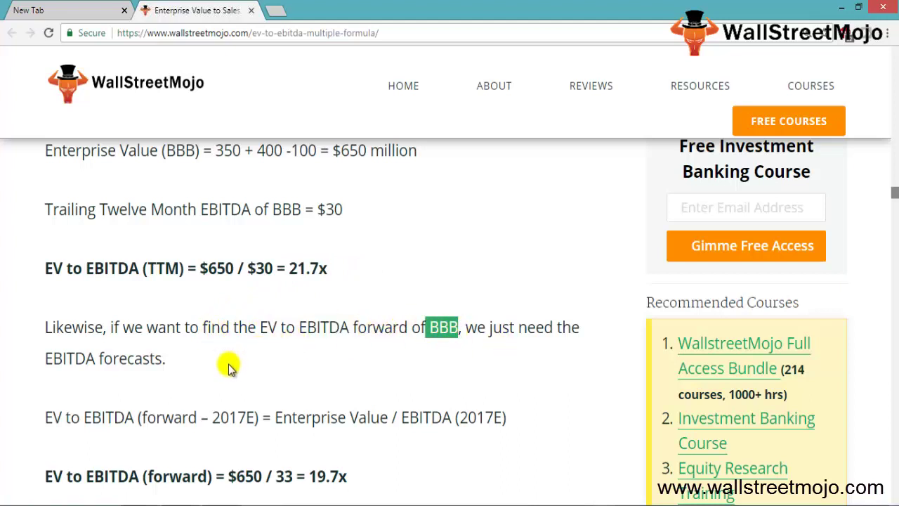
pyautogui.scroll(-1, 231, 365)
pyautogui.scroll(6, 324, 406)
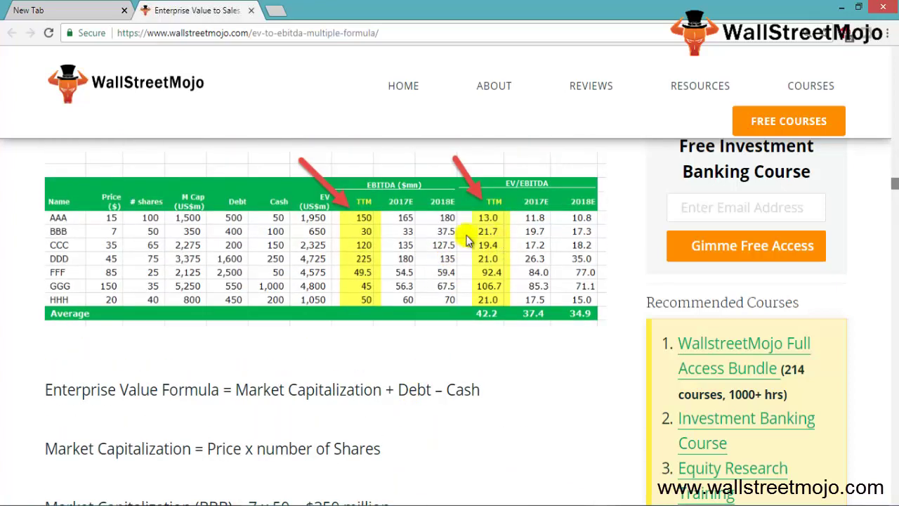
pyautogui.scroll(-10, 405, 243)
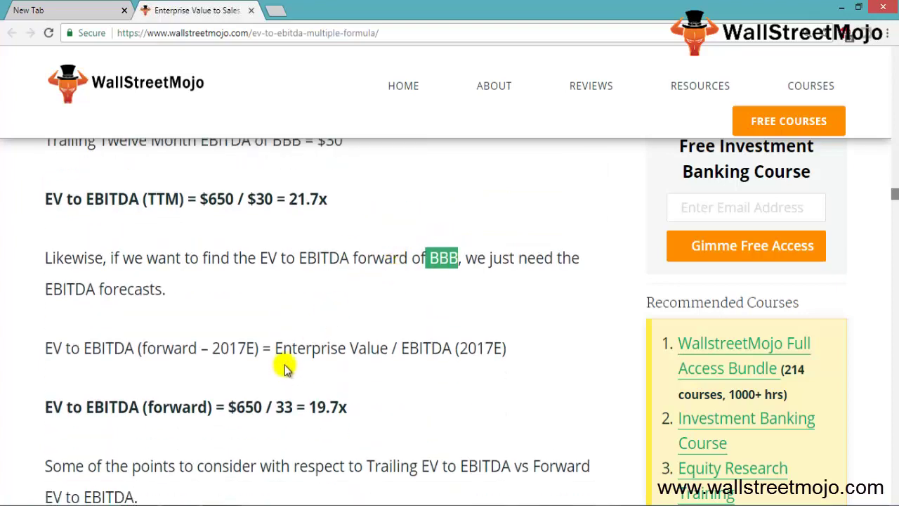
pyautogui.doubleClick(283, 407)
pyautogui.doubleClick(318, 407)
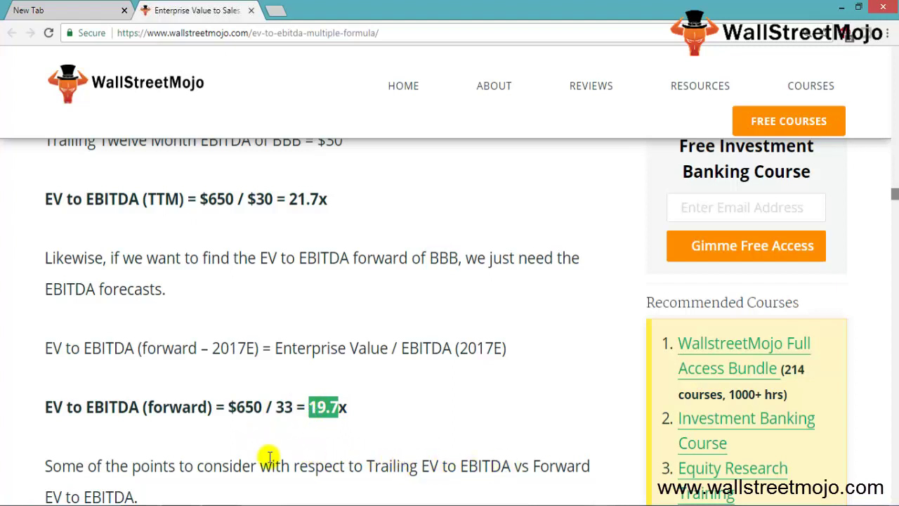
pyautogui.scroll(-2, 258, 453)
pyautogui.scroll(2, 262, 453)
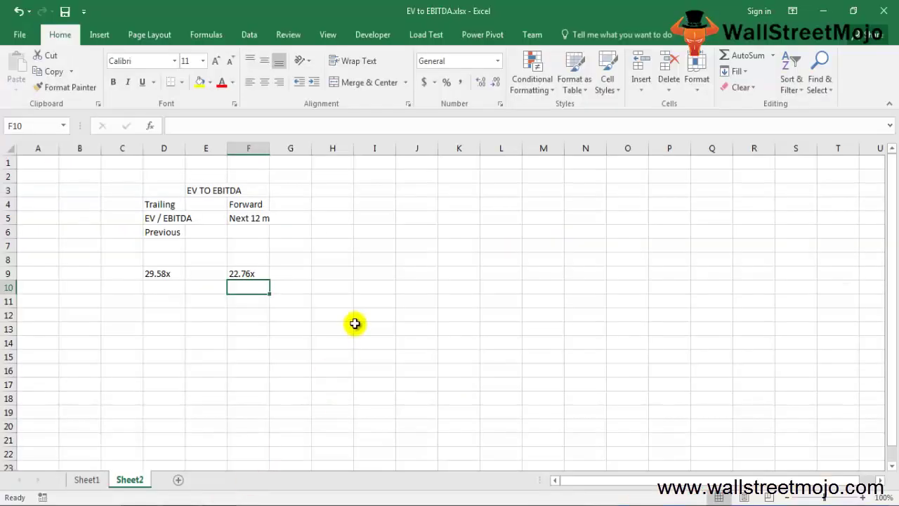
# - Switch to the EV to EBITDA workbook in Excel and review the Forward and Trailing columns on Sheet2
pyautogui.click(355, 324)
pyautogui.press('Up')
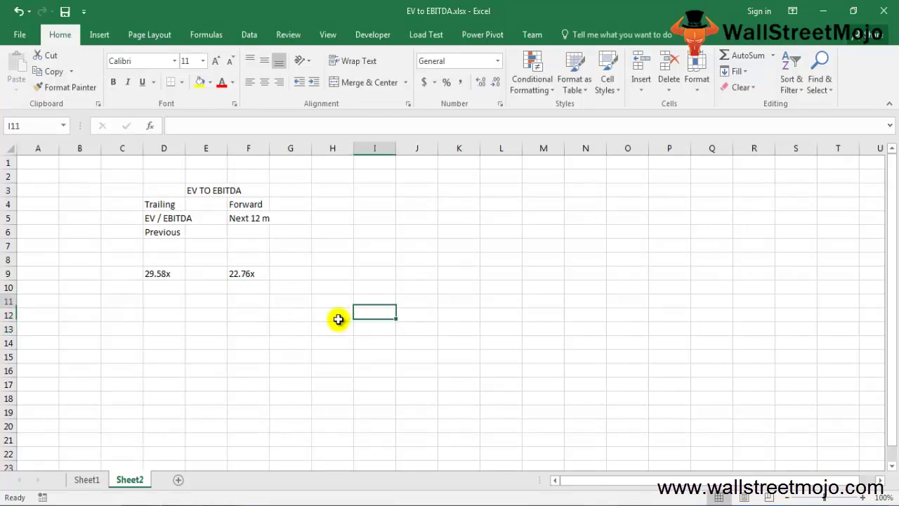
pyautogui.press('Up')
pyautogui.press('Up')
pyautogui.press('Up')
pyautogui.press('Up')
pyautogui.press('Left')
pyautogui.press('Left')
pyautogui.press('Left')
pyautogui.press('Up')
pyautogui.press('Up')
pyautogui.hotkey('ctrl', 'space')
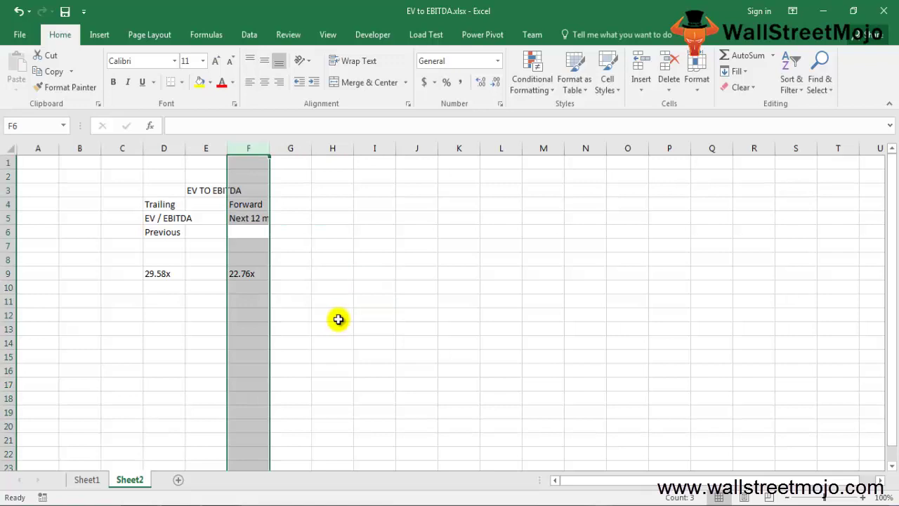
pyautogui.press('Left')
pyautogui.press('Left')
pyautogui.hotkey('ctrl', 'space')
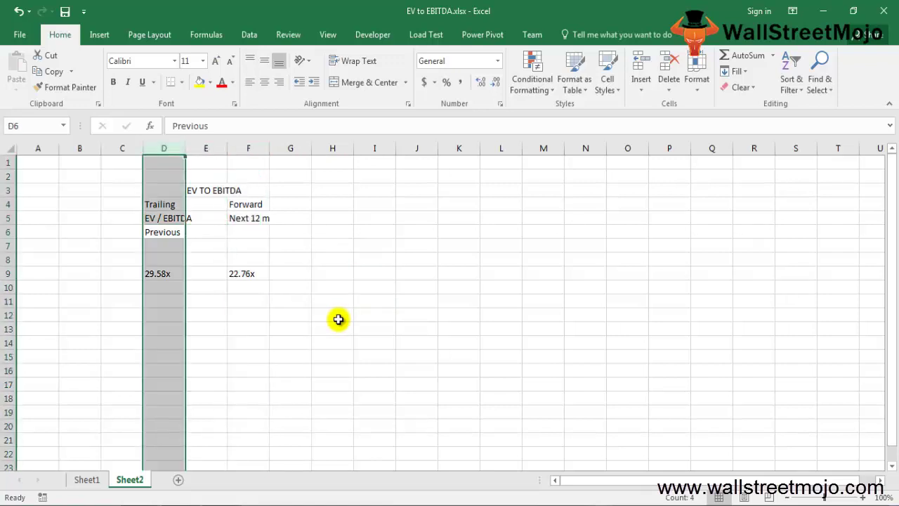
pyautogui.press('Right')
pyautogui.press('Right')
pyautogui.press('Right')
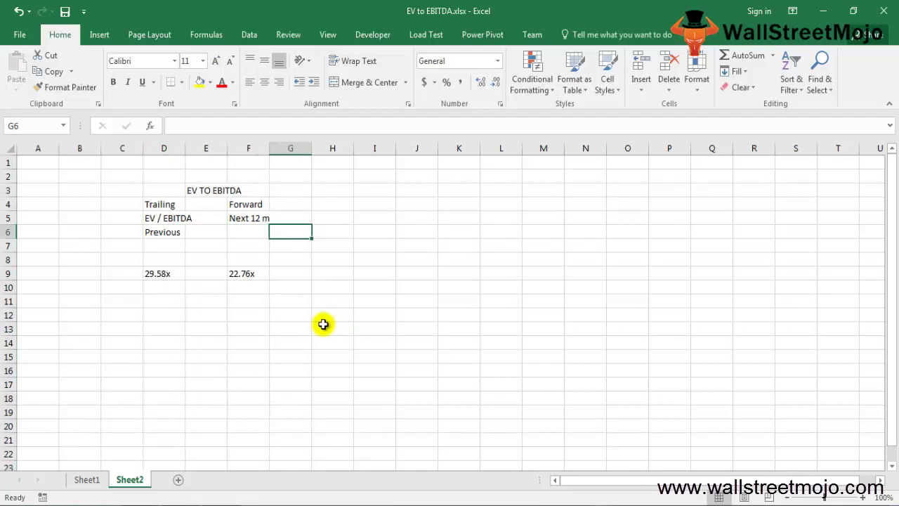
pyautogui.moveTo(300, 343); pyautogui.dragTo(308, 231)
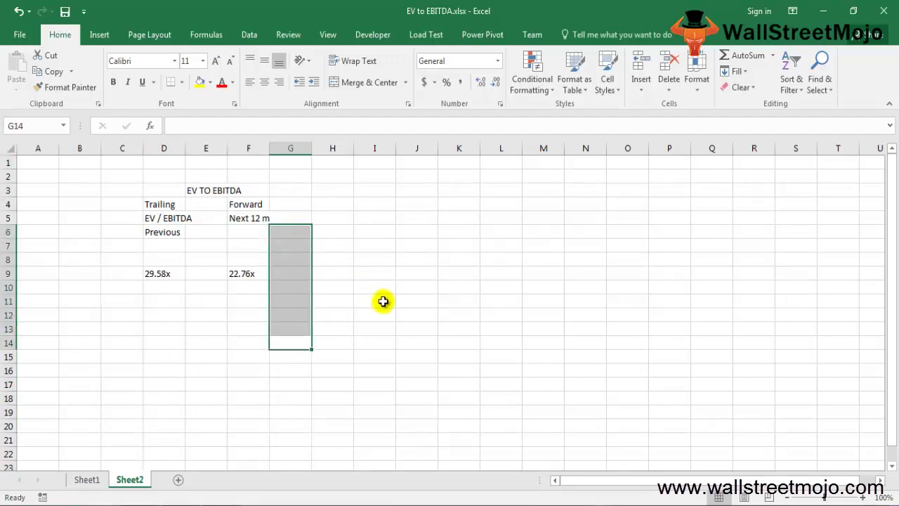
pyautogui.moveTo(419, 218); pyautogui.dragTo(422, 402)
pyautogui.click(372, 408)
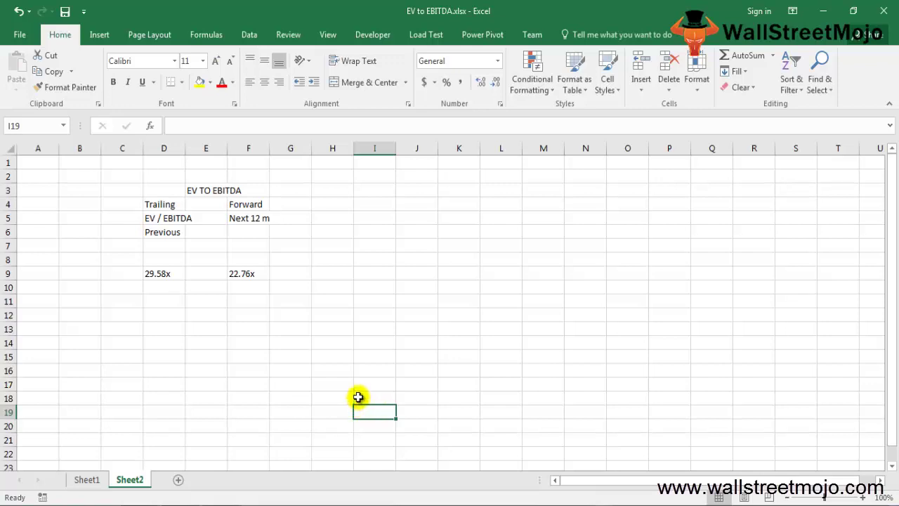
pyautogui.moveTo(451, 218); pyautogui.dragTo(448, 343)
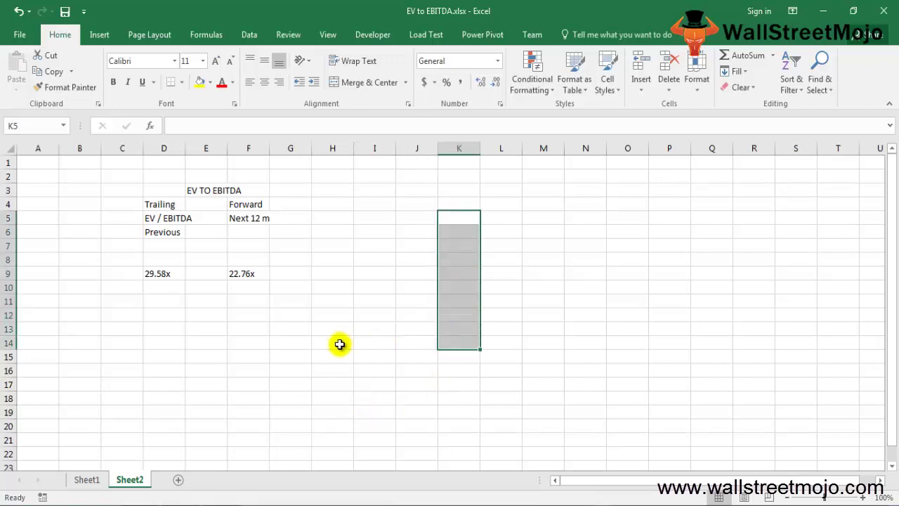
pyautogui.moveTo(333, 353); pyautogui.dragTo(333, 241)
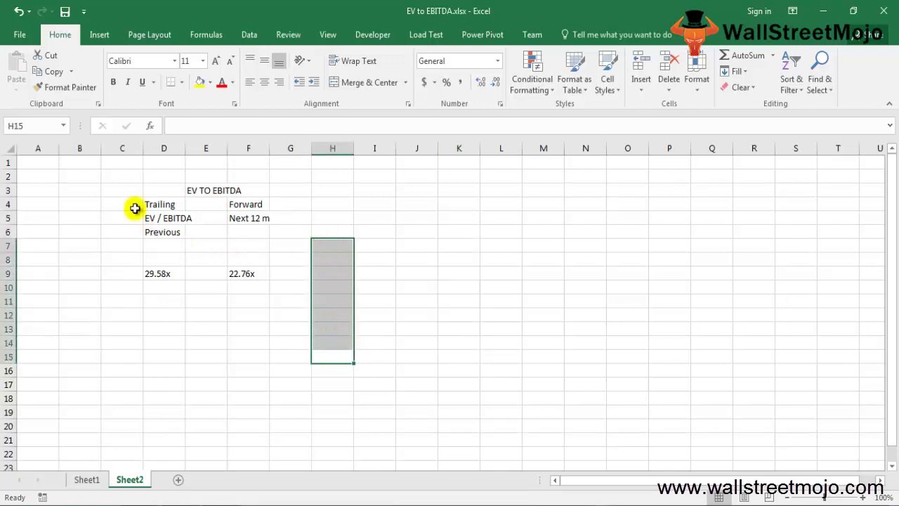
pyautogui.moveTo(143, 199); pyautogui.dragTo(149, 274)
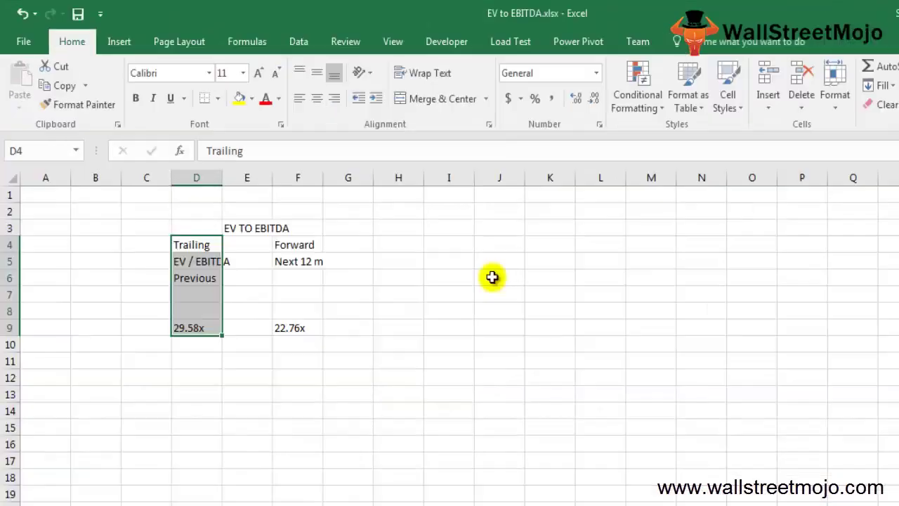
pyautogui.click(526, 296)
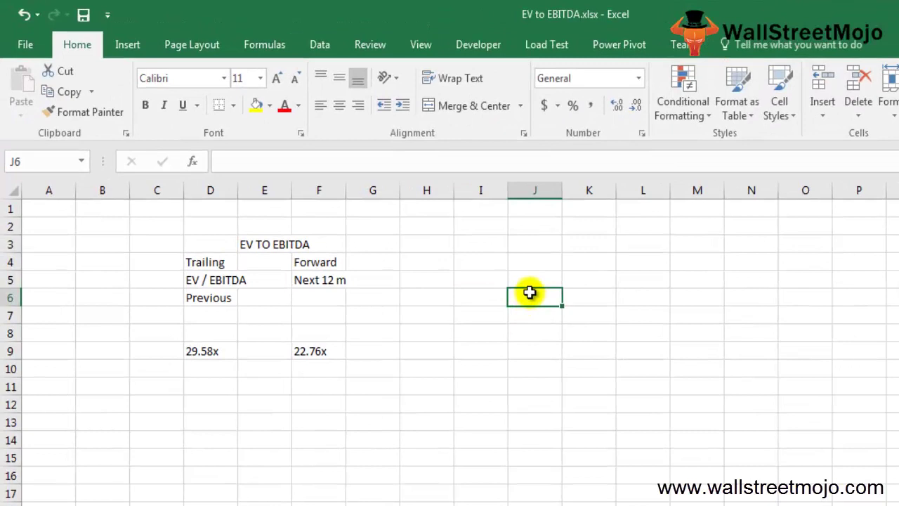
pyautogui.click(372, 332)
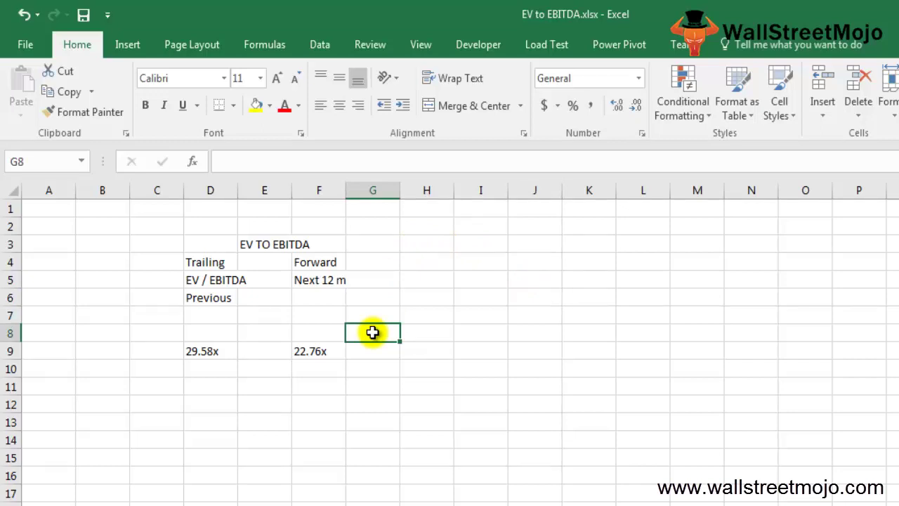
# - Enter the labels Low in cell G13 and High in cell H13 below the multiples
pyautogui.click(387, 420)
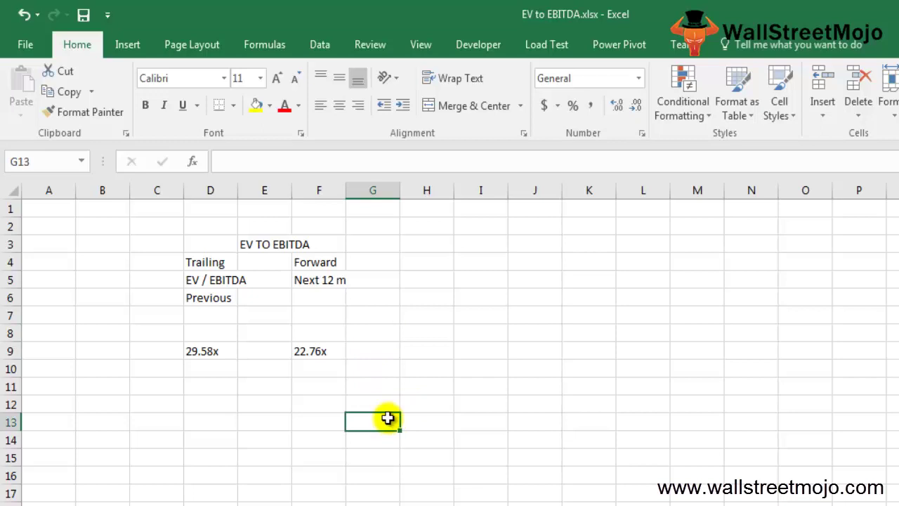
pyautogui.write('Low')
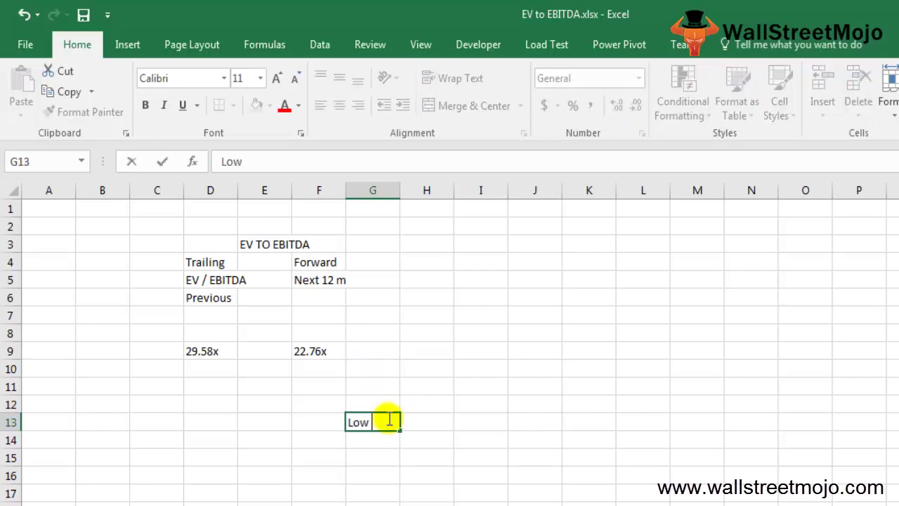
pyautogui.press('Up')
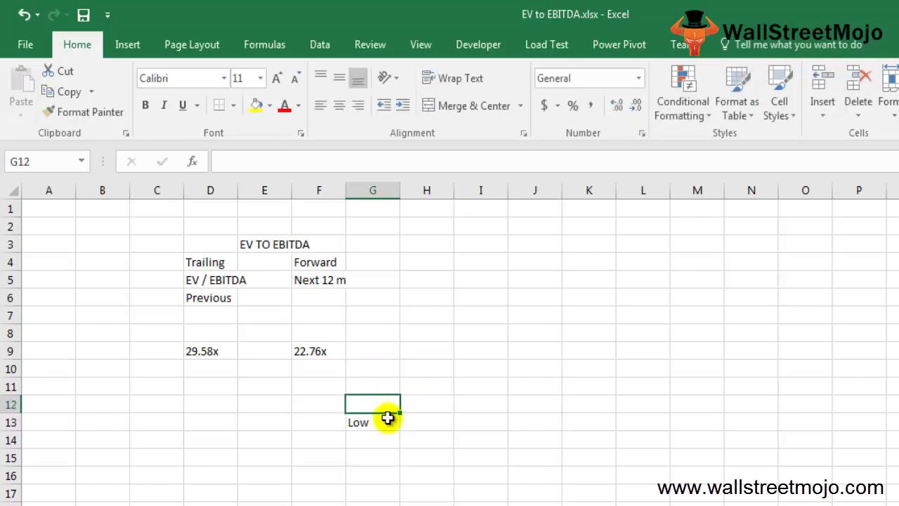
pyautogui.hotkey('shift', 'Down')
pyautogui.hotkey('shift', 'Down')
pyautogui.hotkey('shift', 'Down')
pyautogui.hotkey('shift', 'Down')
pyautogui.hotkey('shift', 'Down')
pyautogui.press('Right')
pyautogui.press('Up')
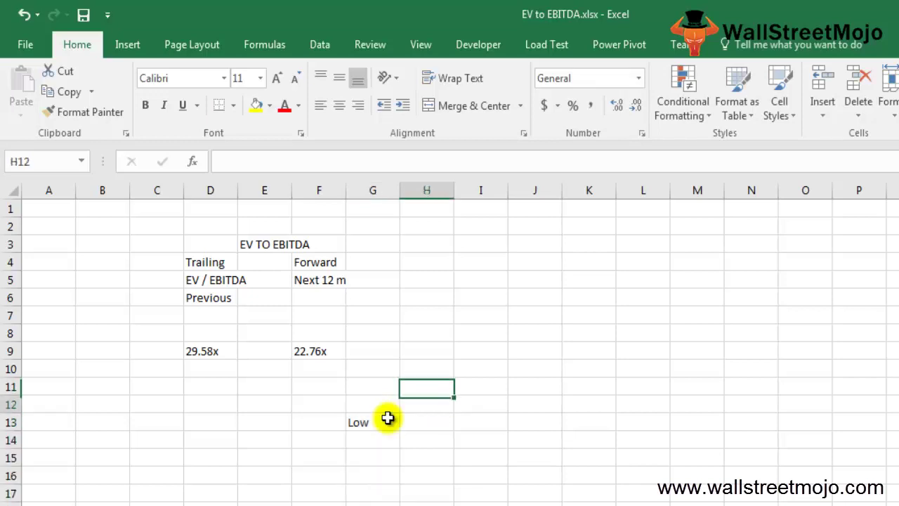
pyautogui.press('Down')
pyautogui.press('Down')
pyautogui.write('High')
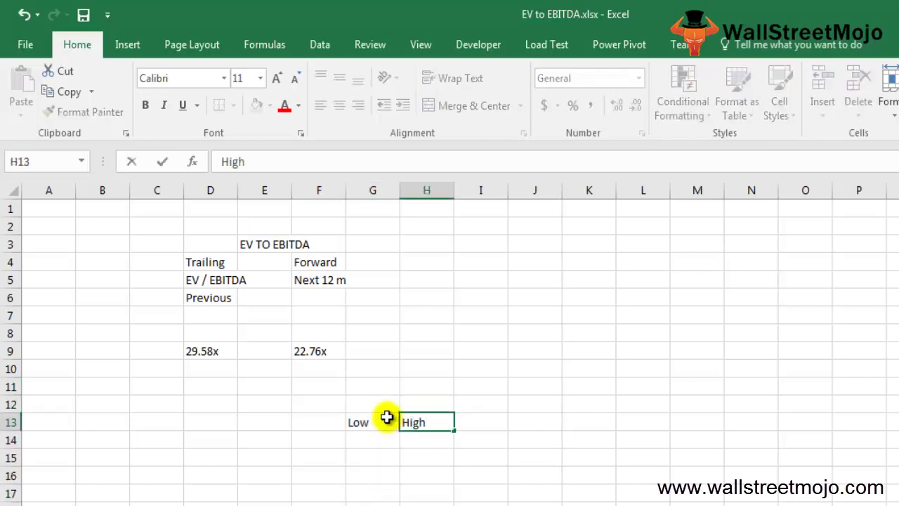
pyautogui.press('Return')
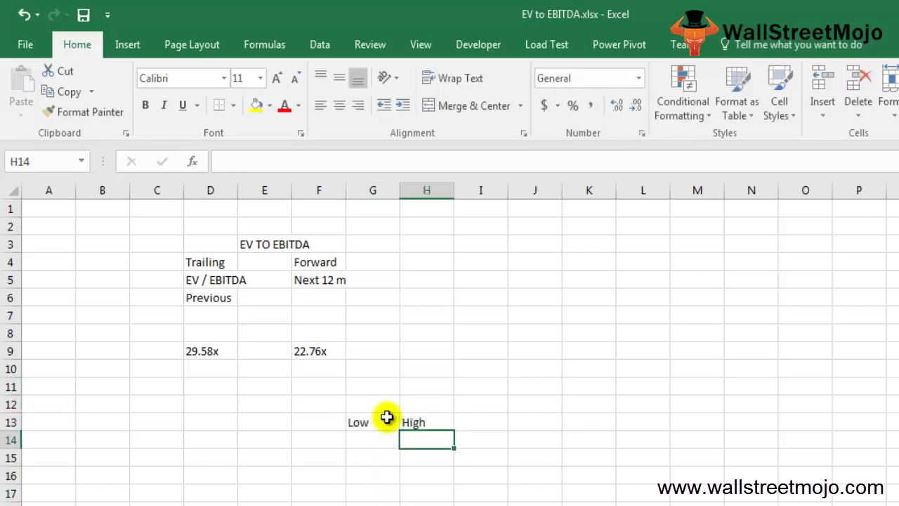
# - Enter the note Transactional in cell G18, below the Low and High labels
pyautogui.hotkey('shift', 'Up')
pyautogui.hotkey('shift', 'Up')
pyautogui.hotkey('shift', 'Up')
pyautogui.hotkey('shift', 'Up')
pyautogui.hotkey('shift', 'Up')
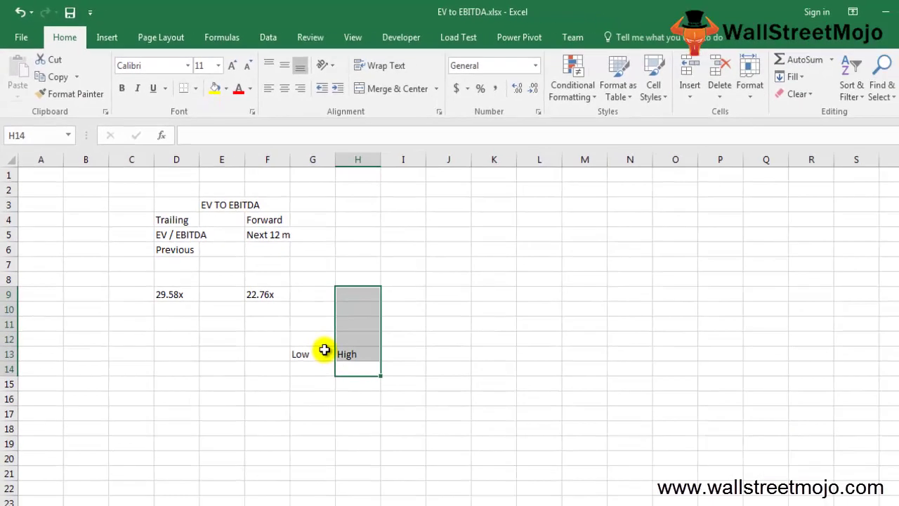
pyautogui.press('Left')
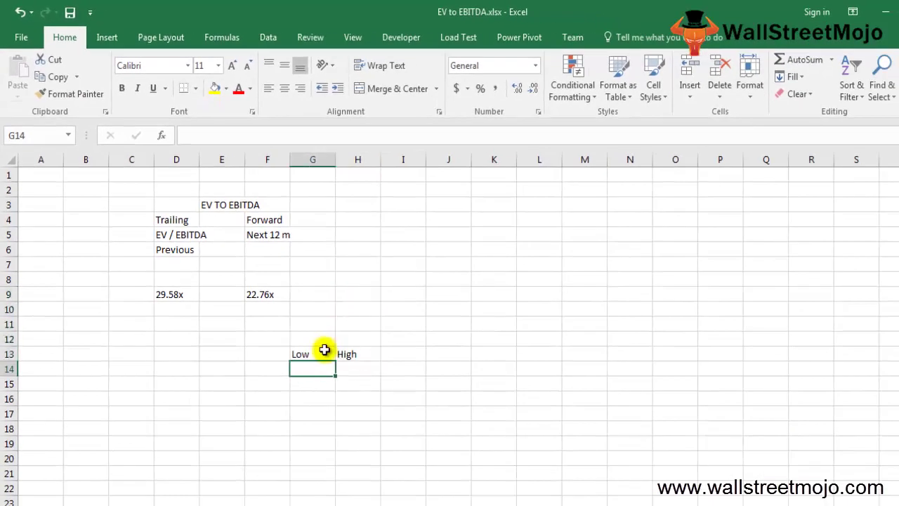
pyautogui.press('Down')
pyautogui.press('Down')
pyautogui.press('Down')
pyautogui.press('Down')
pyautogui.write('Transactional')
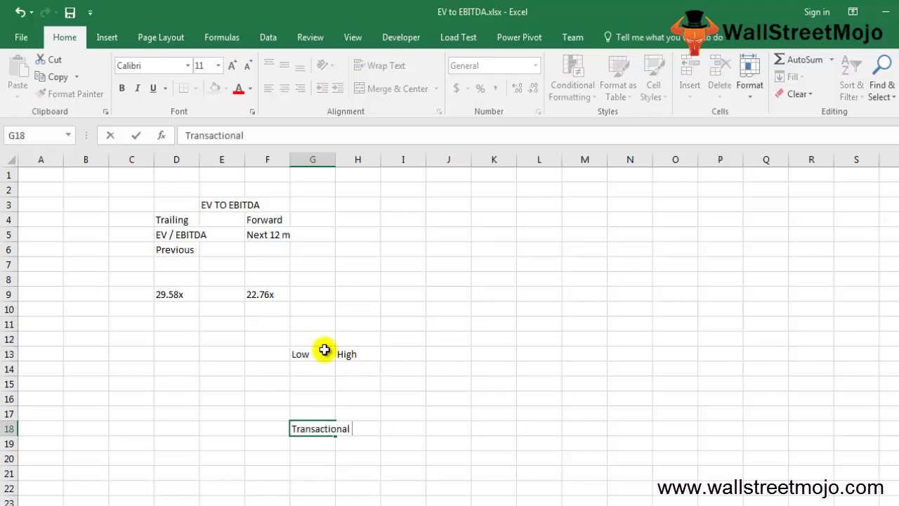
pyautogui.hotkey('ctrl', 'Return')
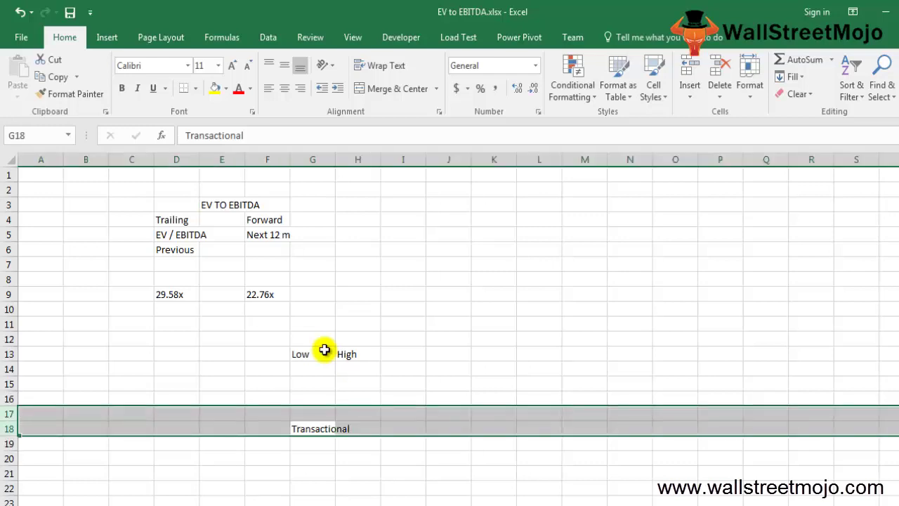
pyautogui.press('Down')
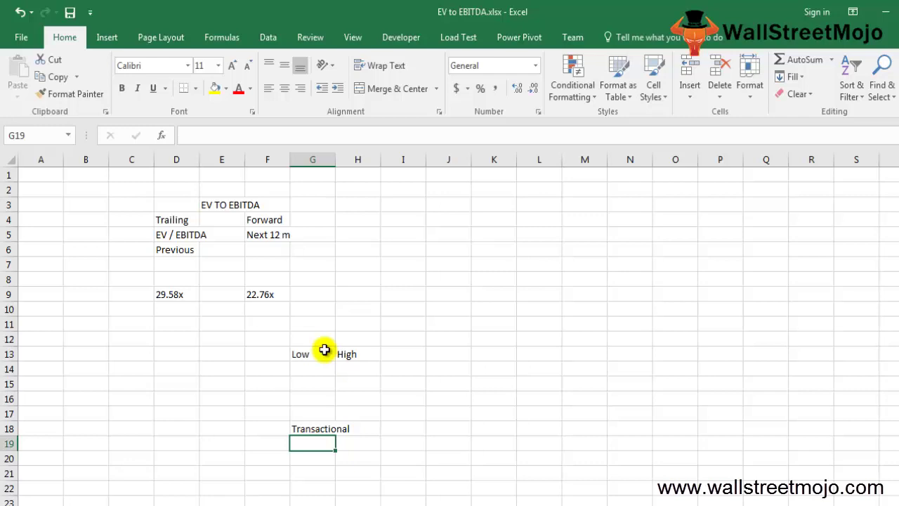
# - Enter the note Debt in cell G20, two rows below the Transactional note
pyautogui.press('Down')
pyautogui.write('Debt')
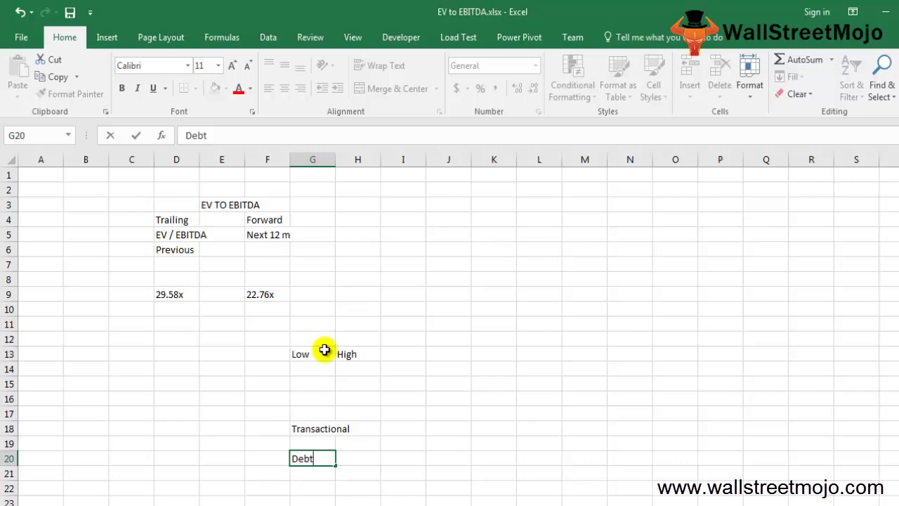
pyautogui.press('Up')
pyautogui.press('Up')
pyautogui.press('Up')
pyautogui.press('Up')
pyautogui.press('Up')
pyautogui.press('Up')
pyautogui.press('Up')
pyautogui.press('Up')
pyautogui.press('Up')
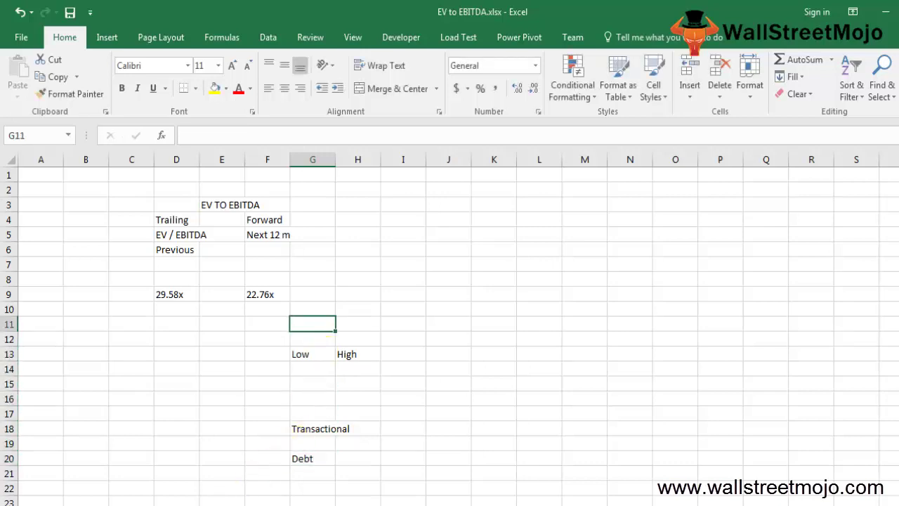
pyautogui.click(479, 262)
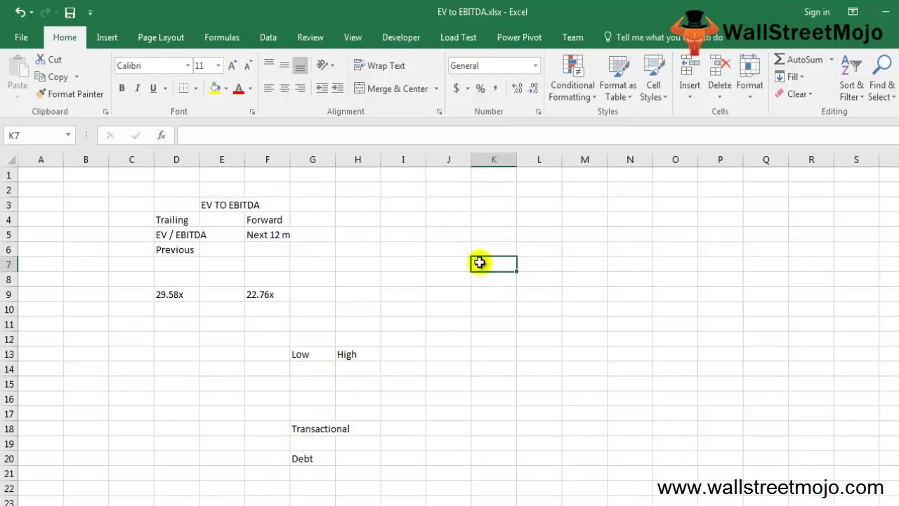
# - Enter the sector name Oil & gas in cell K9
pyautogui.press('Down')
pyautogui.press('Down')
pyautogui.write('Oil')
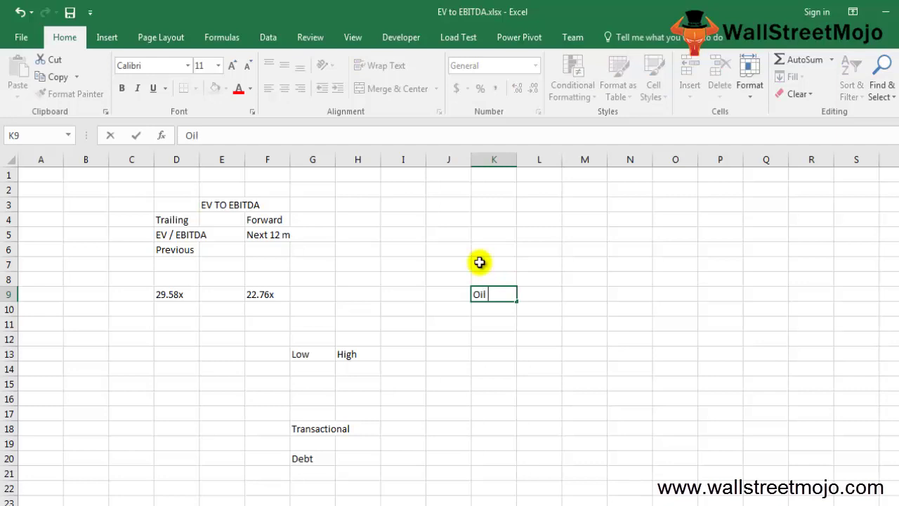
pyautogui.write(' & gas')
pyautogui.press('Return')
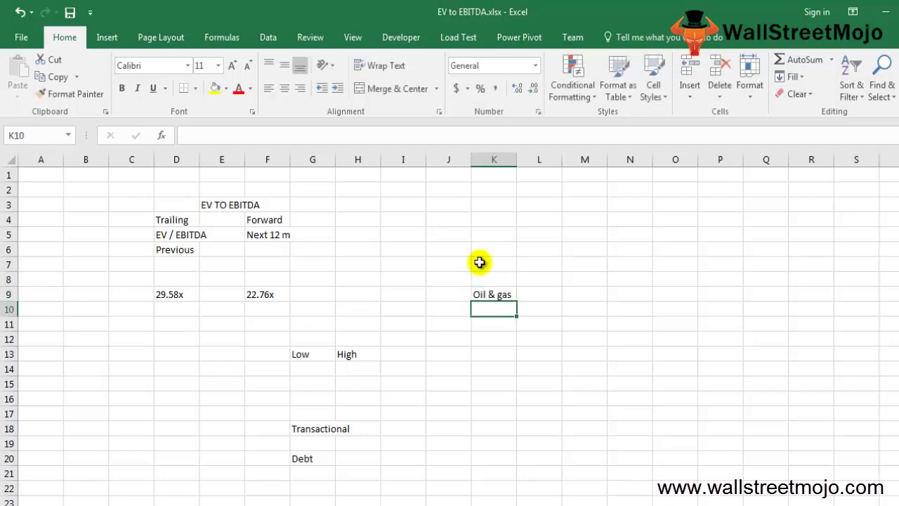
# - List the sectors Automobile in cell K10 and Cement in cell K11, below Oil & gas
pyautogui.write('Automob')
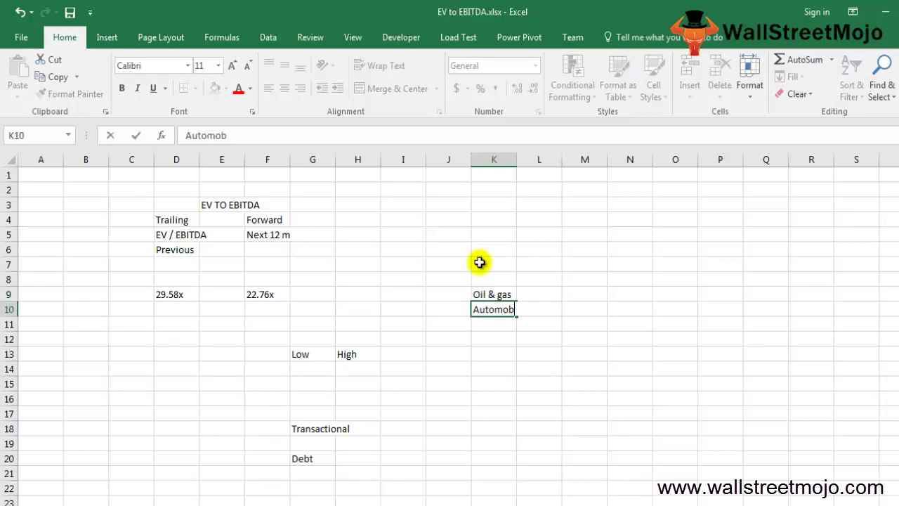
pyautogui.write('ile')
pyautogui.press('Return')
pyautogui.write('C')
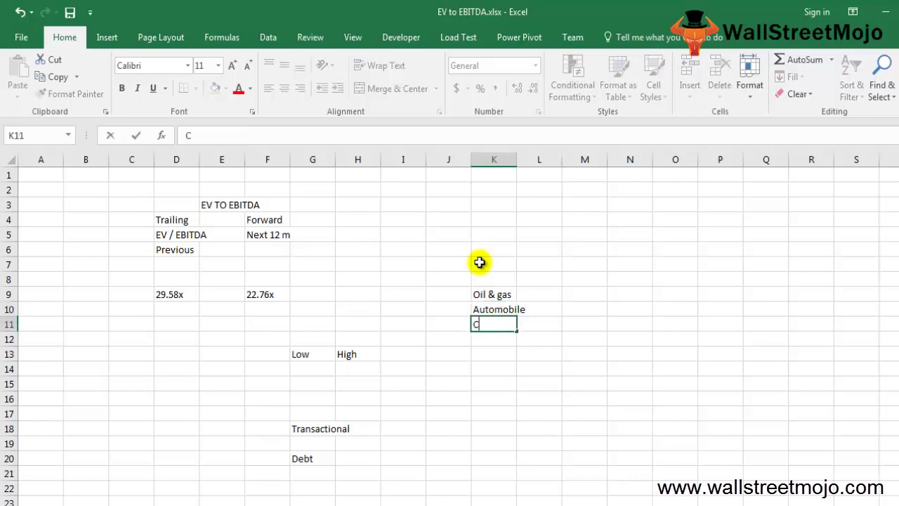
pyautogui.write('ement')
pyautogui.press('Return')
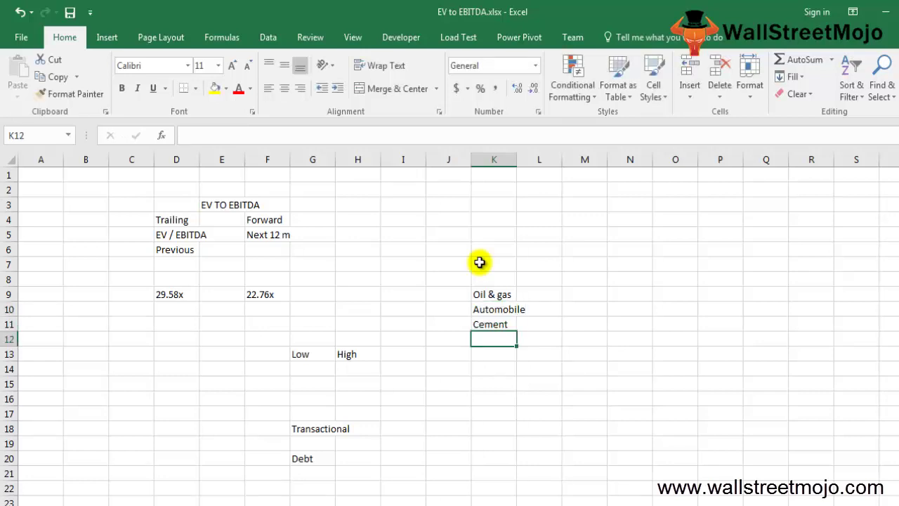
# - Enter Steel Energy in cell K12 as the last item of the sector list
pyautogui.write('Tel')
pyautogui.press('BackSpace')
pyautogui.press('BackSpace')
pyautogui.press('BackSpace')
pyautogui.write('S')
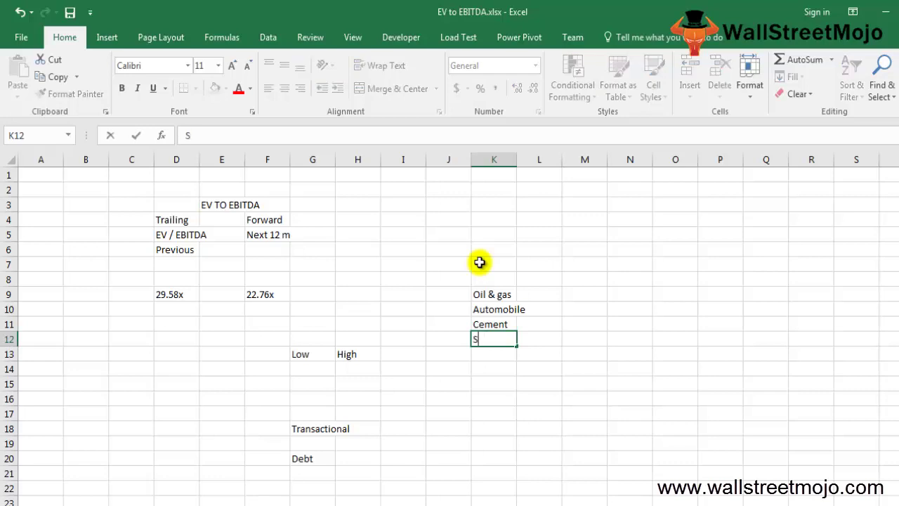
pyautogui.write('teel Enew')
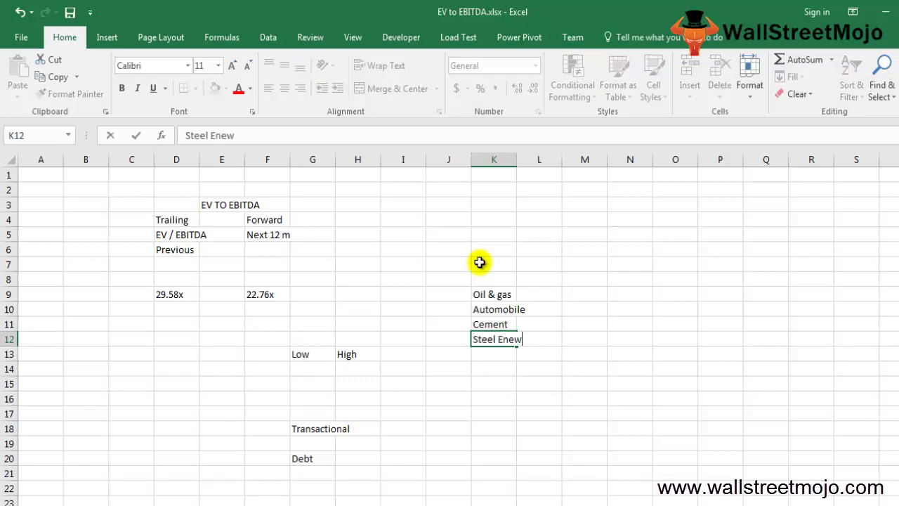
pyautogui.write('e')
pyautogui.press('BackSpace')
pyautogui.press('BackSpace')
pyautogui.write('rgy')
pyautogui.press('Return')
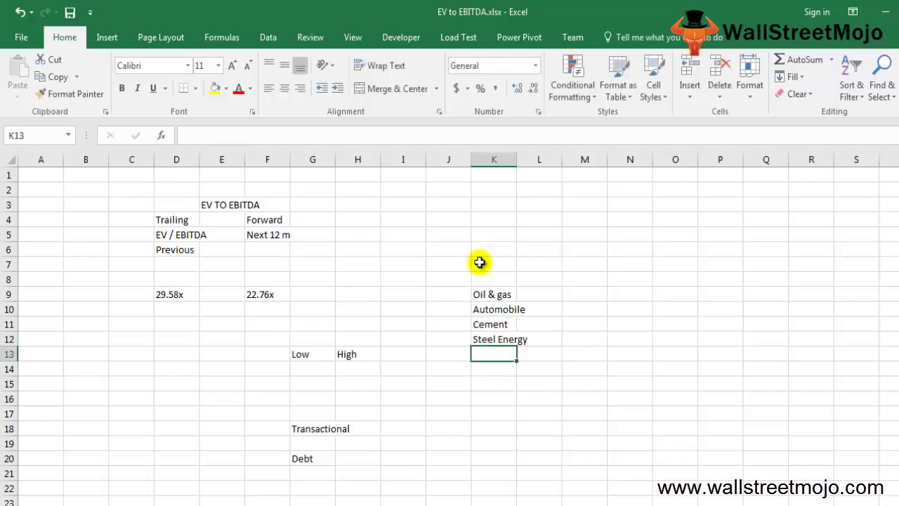
# - Enter the note EBITDA in cell K15, below the sector list
pyautogui.press('Up')
pyautogui.press('Up')
pyautogui.press('Up')
pyautogui.press('Up')
pyautogui.press('Up')
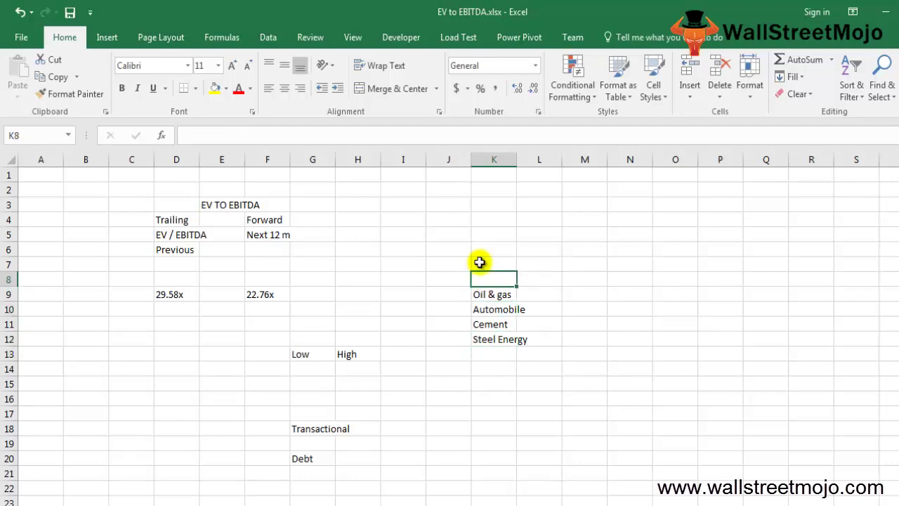
pyautogui.press('Down')
pyautogui.press('Down')
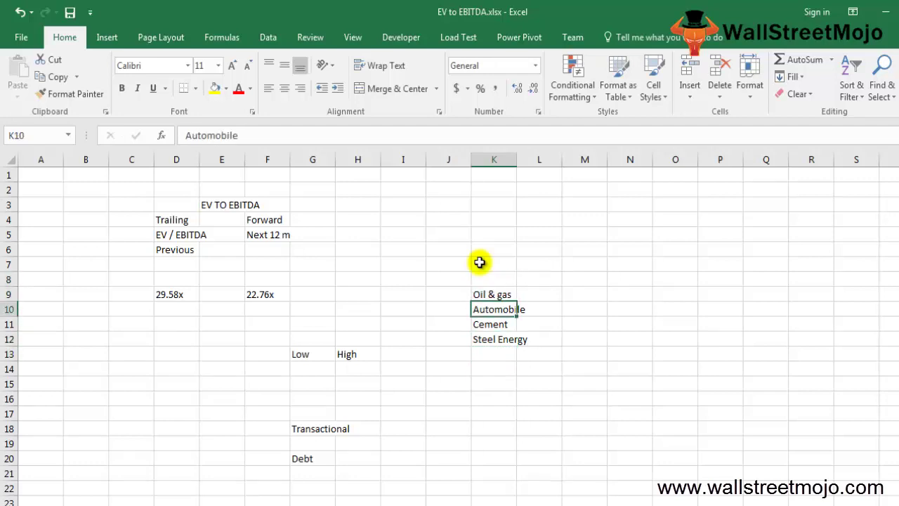
pyautogui.press('Down')
pyautogui.press('Down')
pyautogui.press('Down')
pyautogui.press('Down')
pyautogui.press('Down')
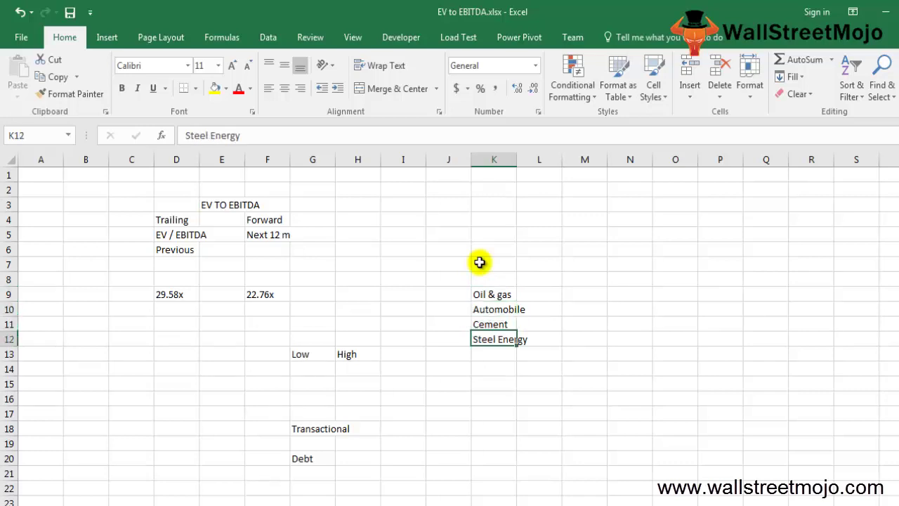
pyautogui.write('EBITDA')
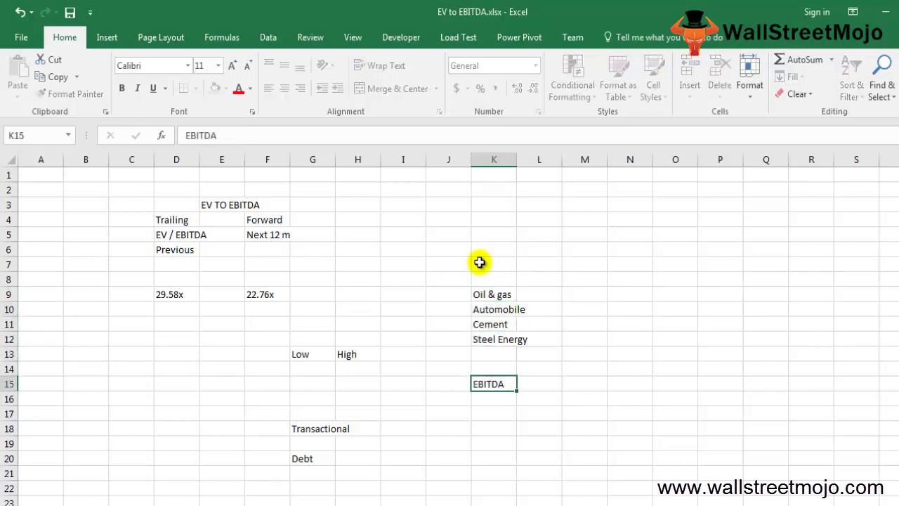
pyautogui.press('Return')
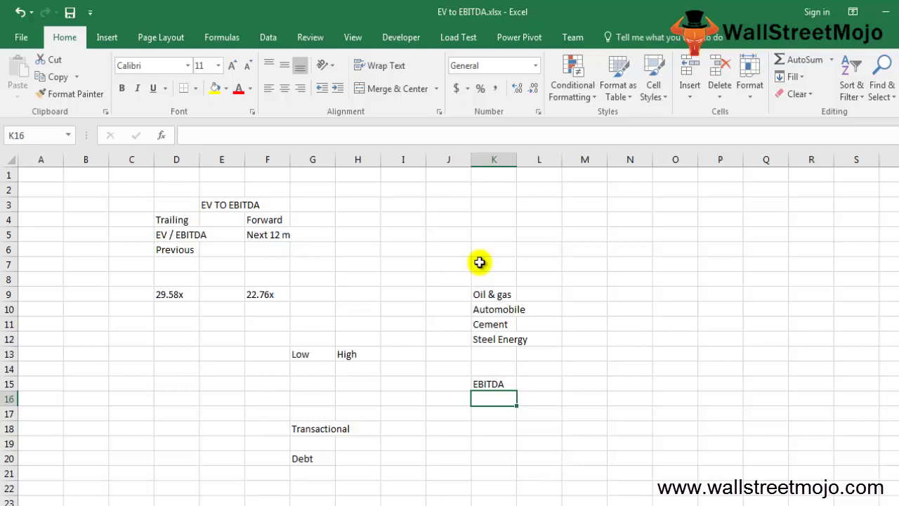
# - Enter the note LBO in cell L15, beside the EBITDA note
pyautogui.press('Up')
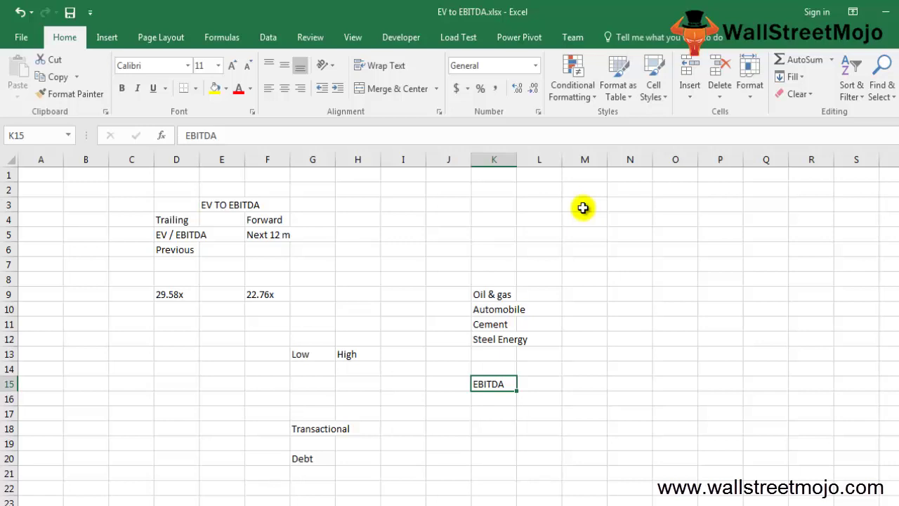
pyautogui.press('F2')
pyautogui.press('Return')
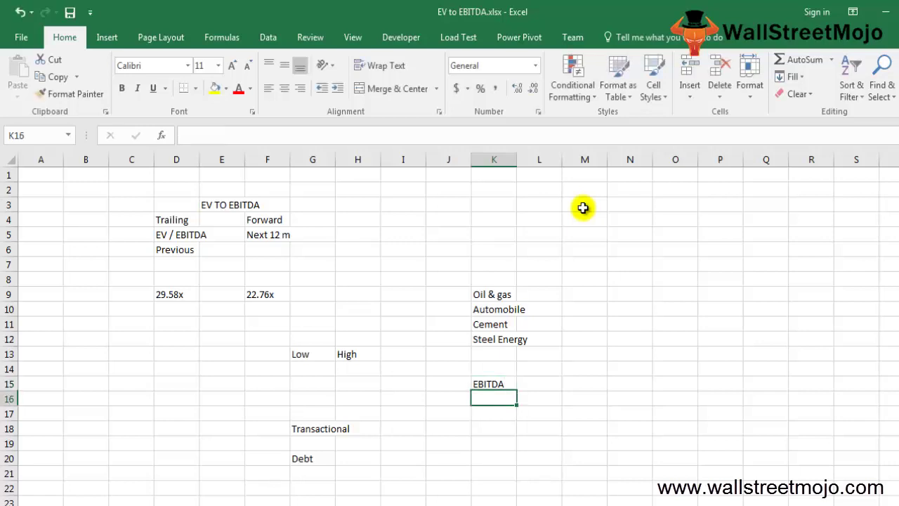
pyautogui.press('Up')
pyautogui.press('Right')
pyautogui.write('LBO')
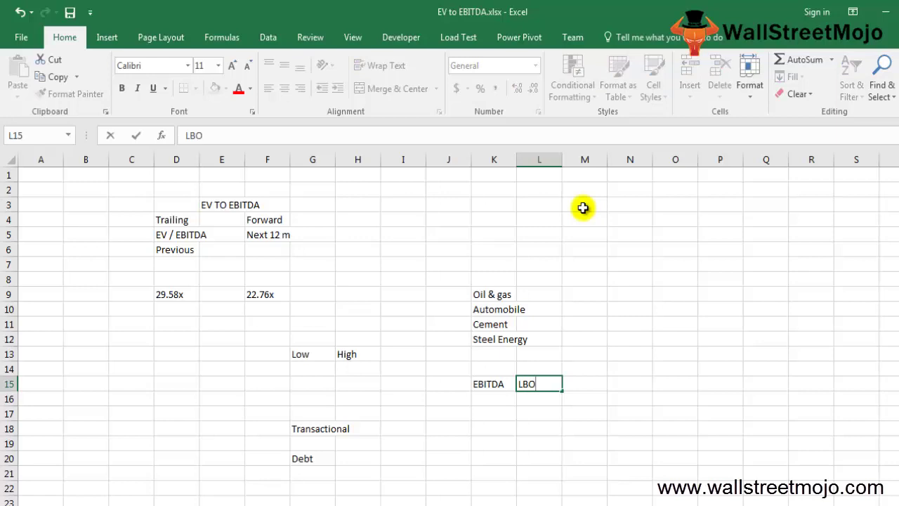
pyautogui.press('Return')
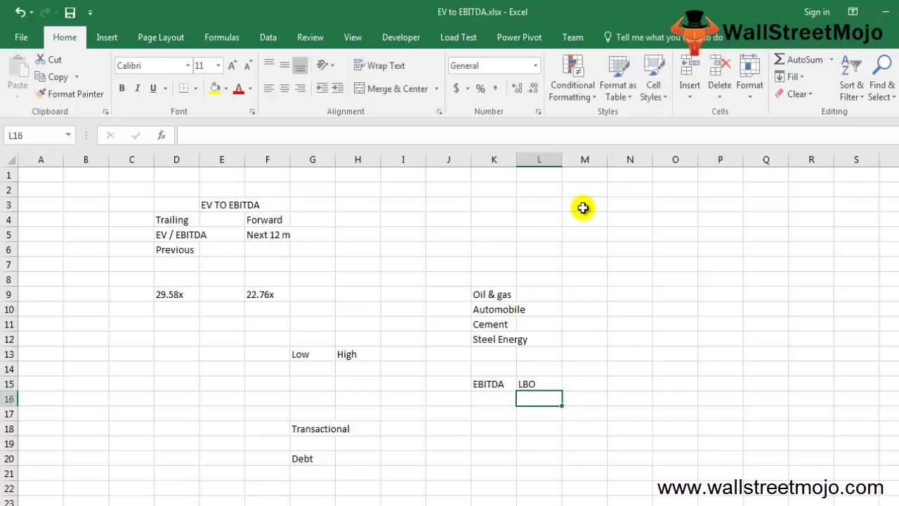
# - Enter the note Tech in cell K18, three rows below the EBITDA note
pyautogui.press('Left')
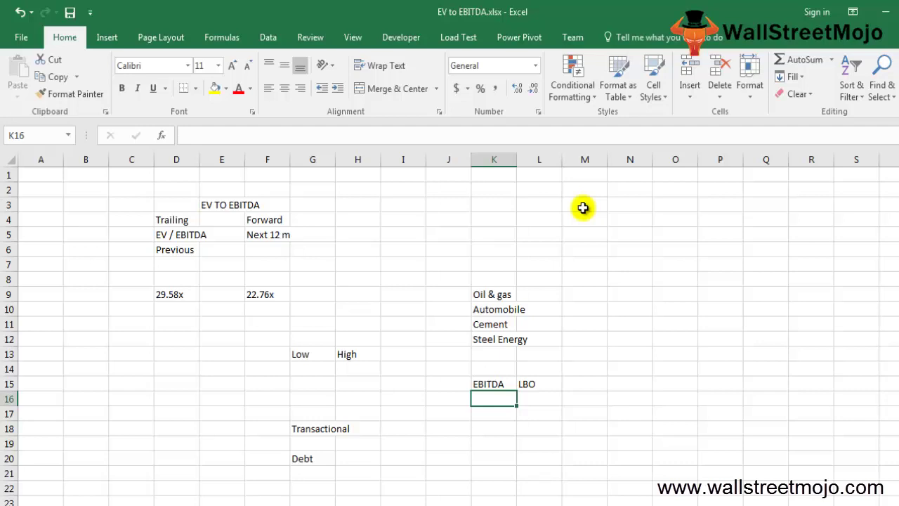
pyautogui.press('Down')
pyautogui.press('Down')
pyautogui.write('Tech')
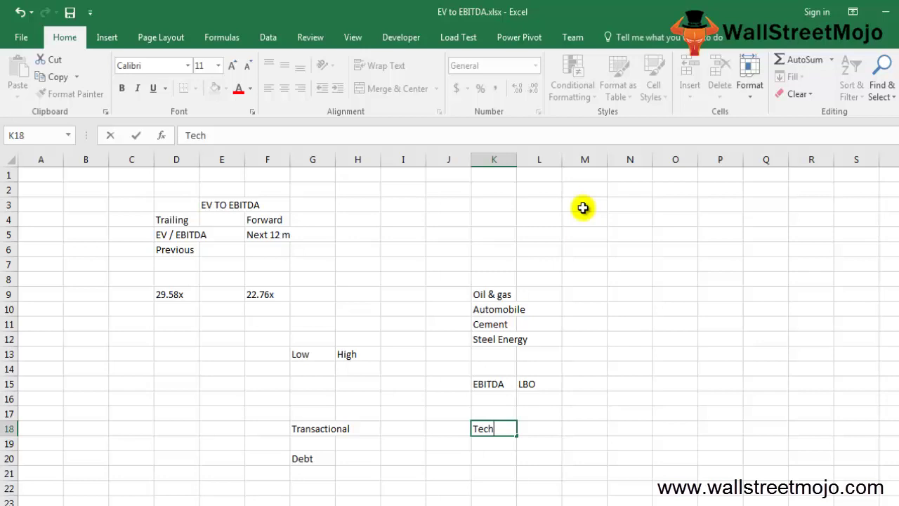
pyautogui.press('Return')
# - Enter the note Total Value in cell K20, two rows below the Tech note
pyautogui.press('Down')
pyautogui.press('Down')
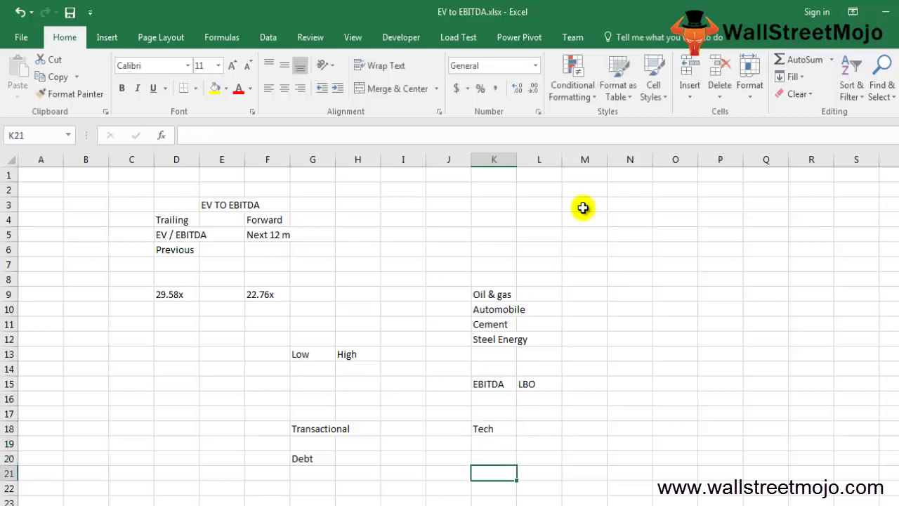
pyautogui.press('Up')
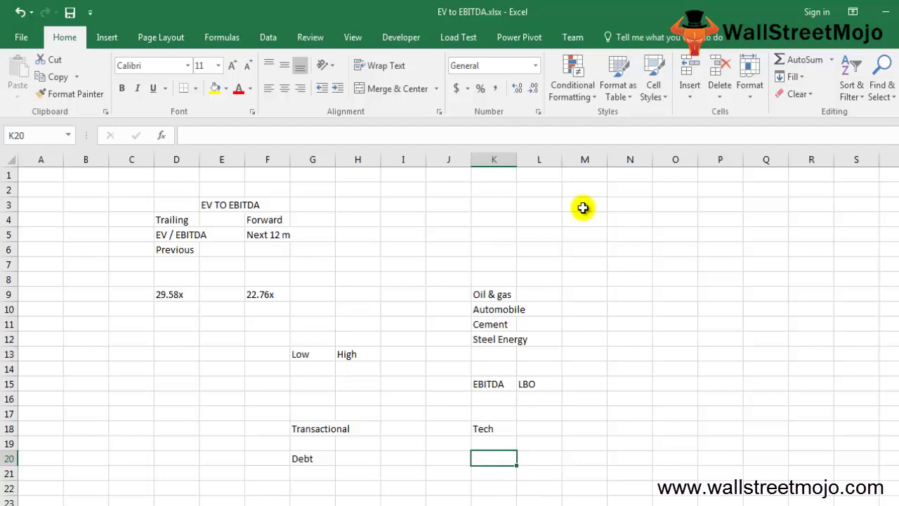
pyautogui.write('Total V')
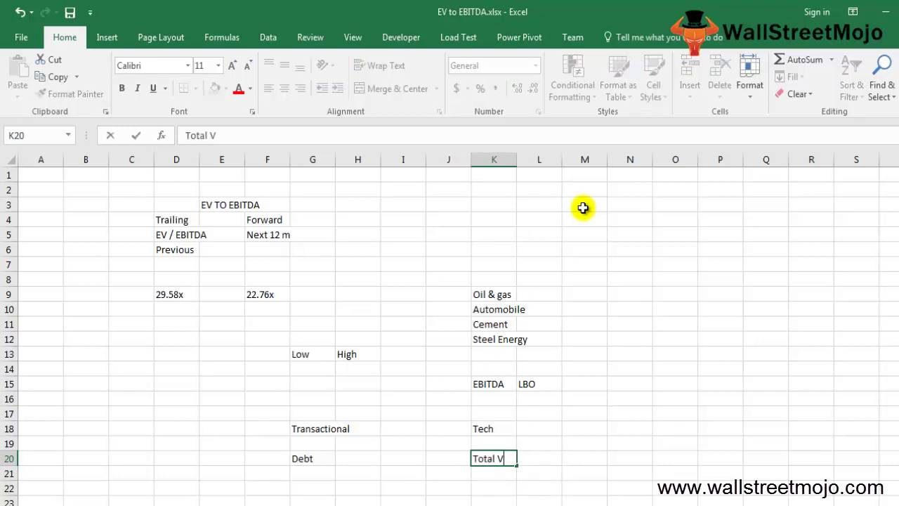
pyautogui.write('alue')
pyautogui.press('Return')
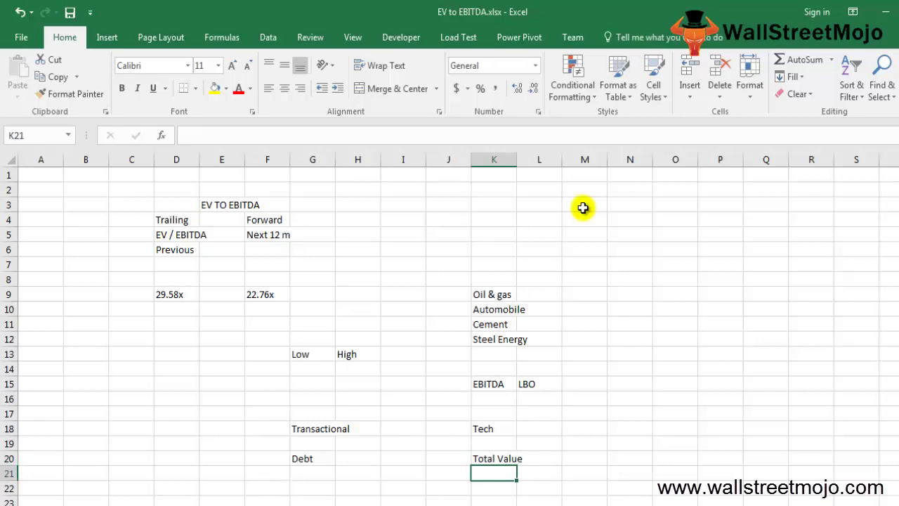
# - Enter the note PE in cell K22, two rows below the Total Value note
pyautogui.press('Return')
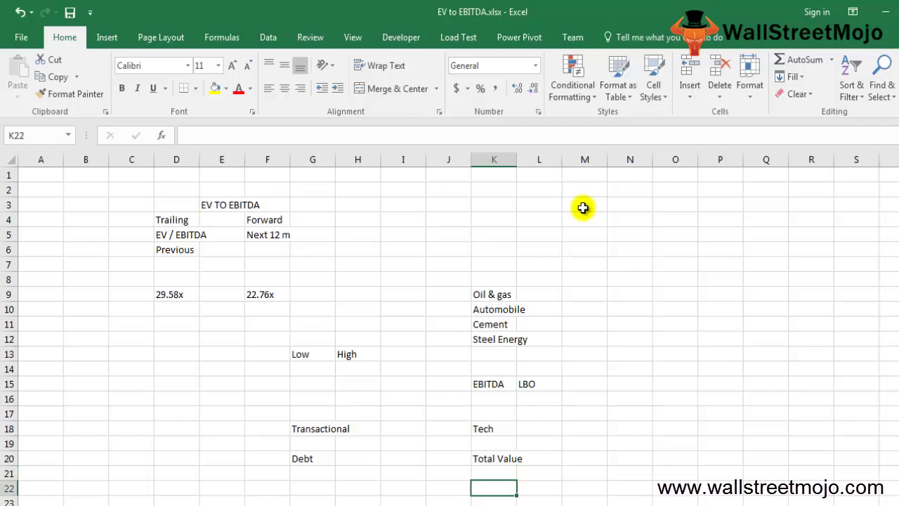
pyautogui.write('PE')
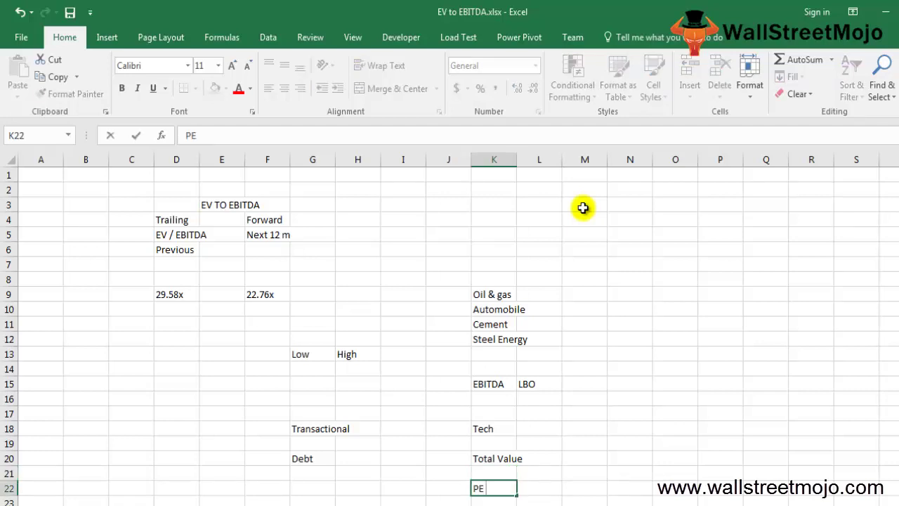
pyautogui.press('Up')
pyautogui.press('Up')
pyautogui.press('Up')
pyautogui.press('Up')
pyautogui.press('Up')
pyautogui.press('Up')
pyautogui.press('Up')
pyautogui.press('Up')
pyautogui.press('Up')
pyautogui.press('Up')
pyautogui.press('Up')
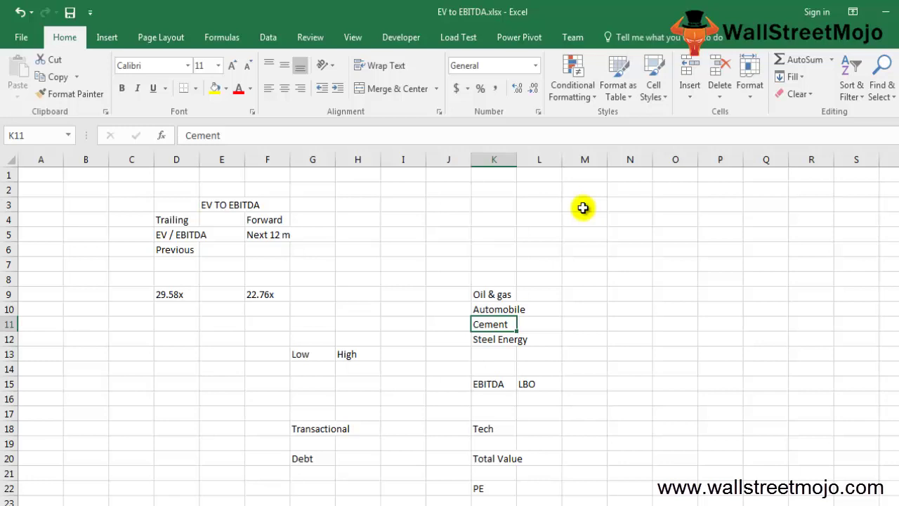
pyautogui.press('Right')
pyautogui.press('Right')
pyautogui.press('Right')
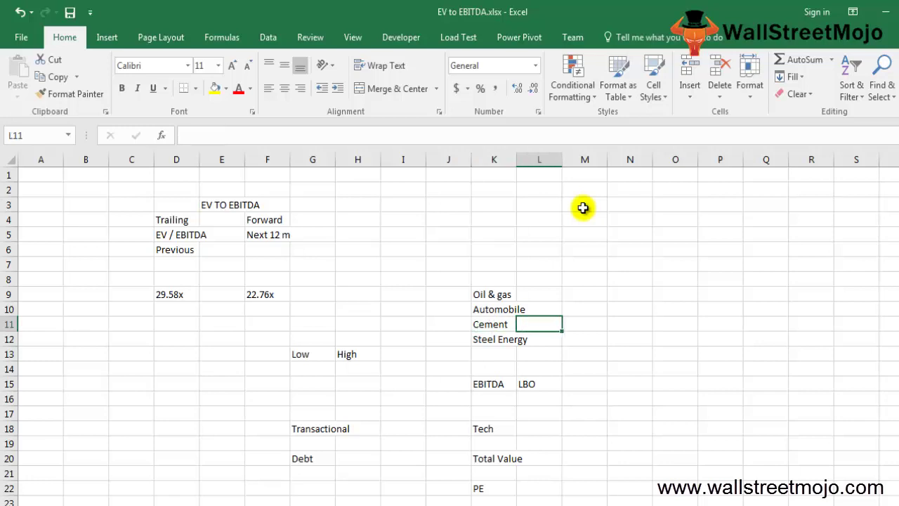